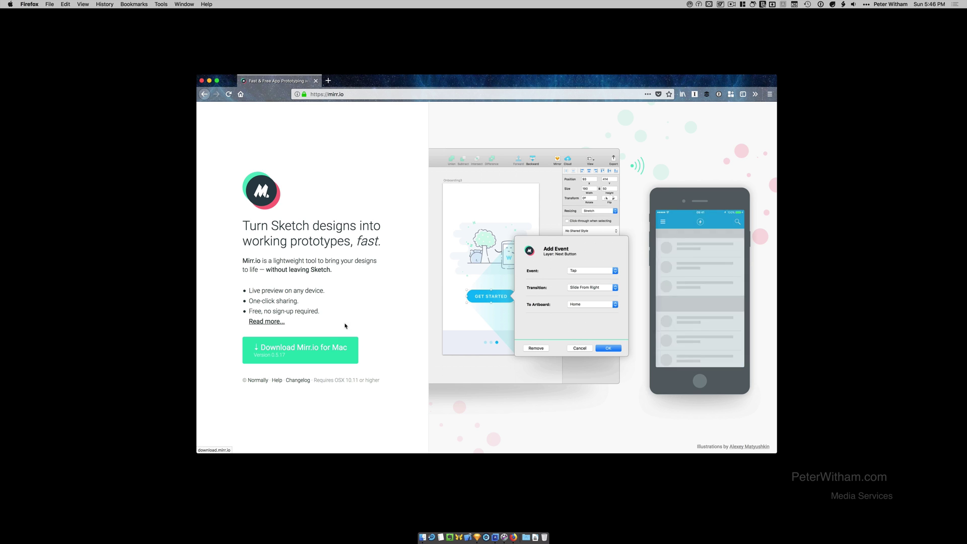
Select the mirr.io page address in Firefox's address bar.
{"action": "left_click", "coordinate": [390, 95]}
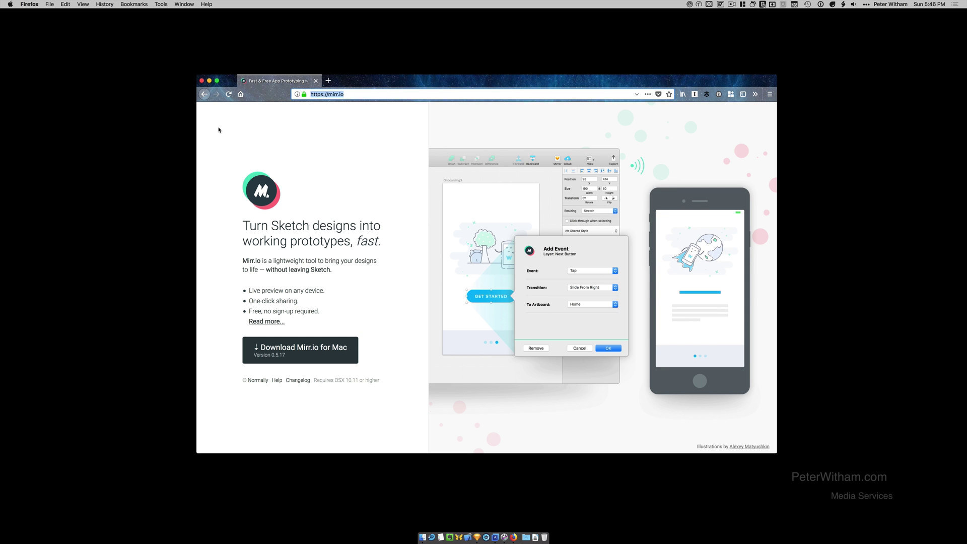
Minimise Firefox and launch Mirr.io from its desktop icon.
{"action": "left_click", "coordinate": [209, 81]}
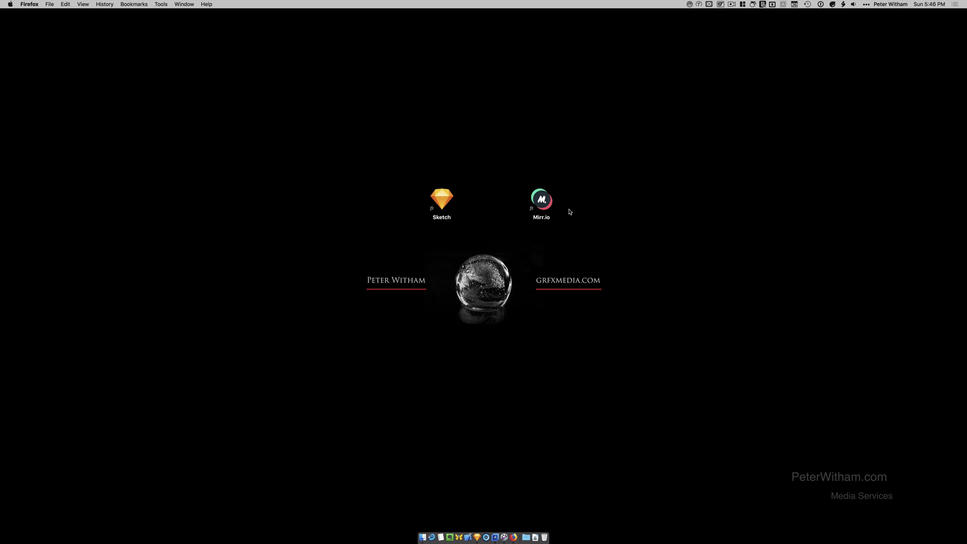
{"action": "double_click", "coordinate": [543, 201]}
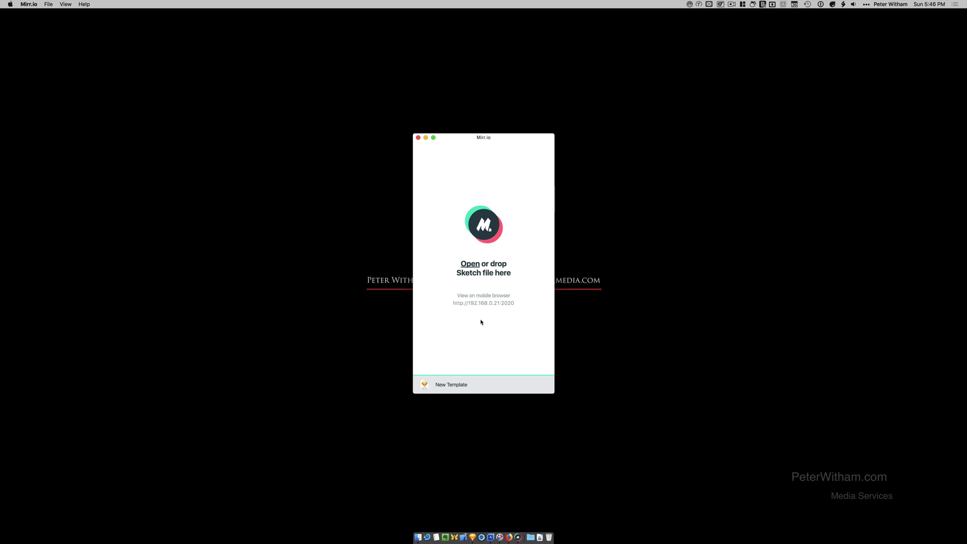
Create a New Template prototype and advance its preview past the start screen to Page 2.
{"action": "left_click", "coordinate": [456, 385]}
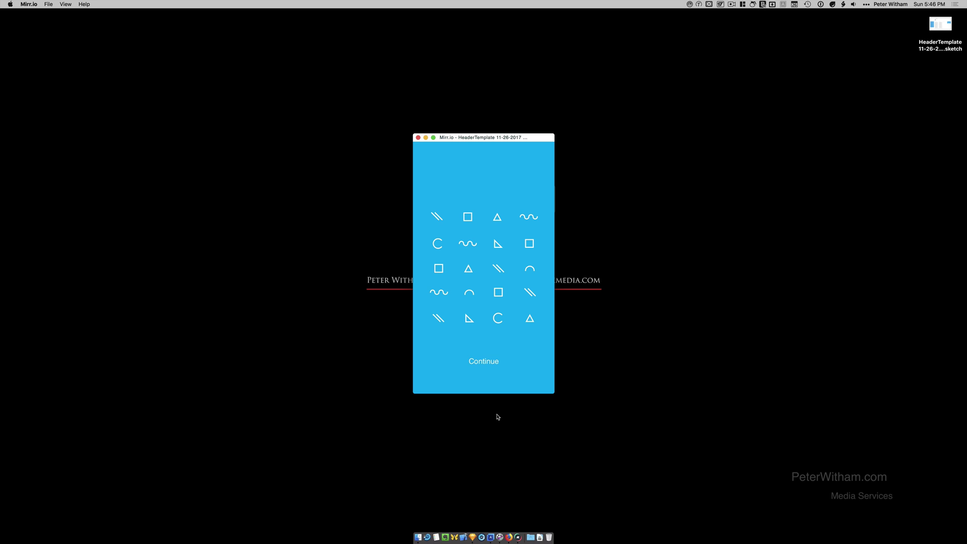
{"action": "left_click", "coordinate": [483, 361]}
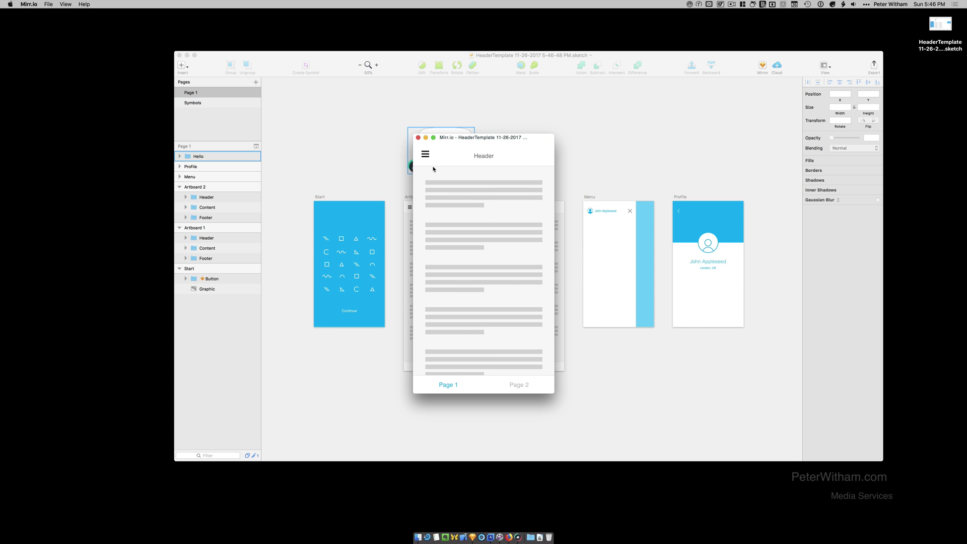
{"action": "left_click", "coordinate": [516, 386]}
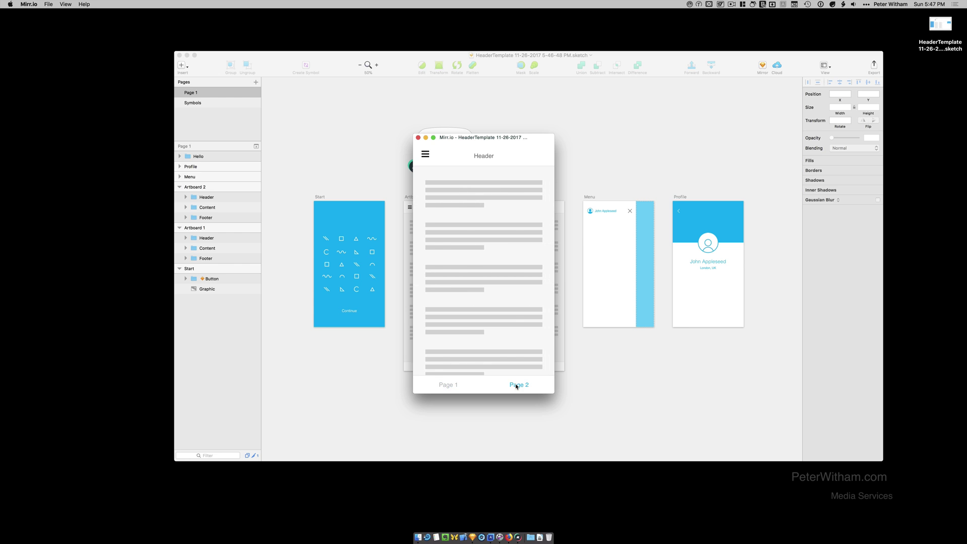
Open and close the preview's slide-out menu, then move the preview aside to reveal the Sketch artboards.
{"action": "left_click", "coordinate": [425, 155]}
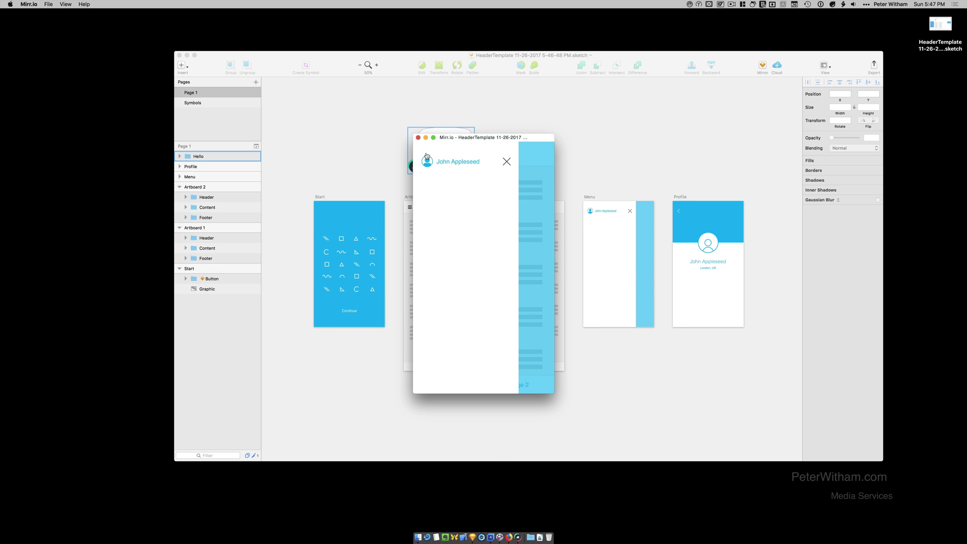
{"action": "left_click", "coordinate": [507, 161]}
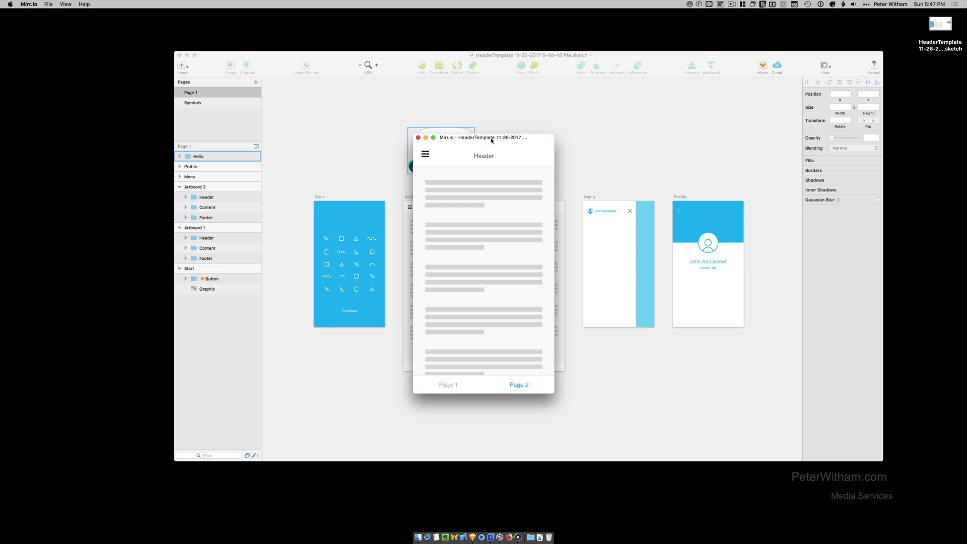
{"action": "left_click_drag", "start_coordinate": [488, 140], "coordinate": [80, 147]}
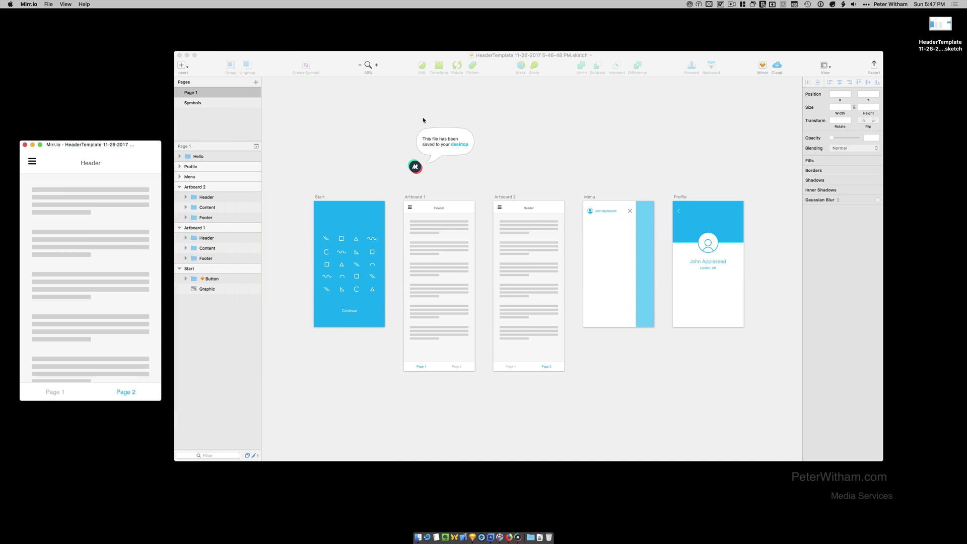
{"action": "left_click", "coordinate": [500, 131]}
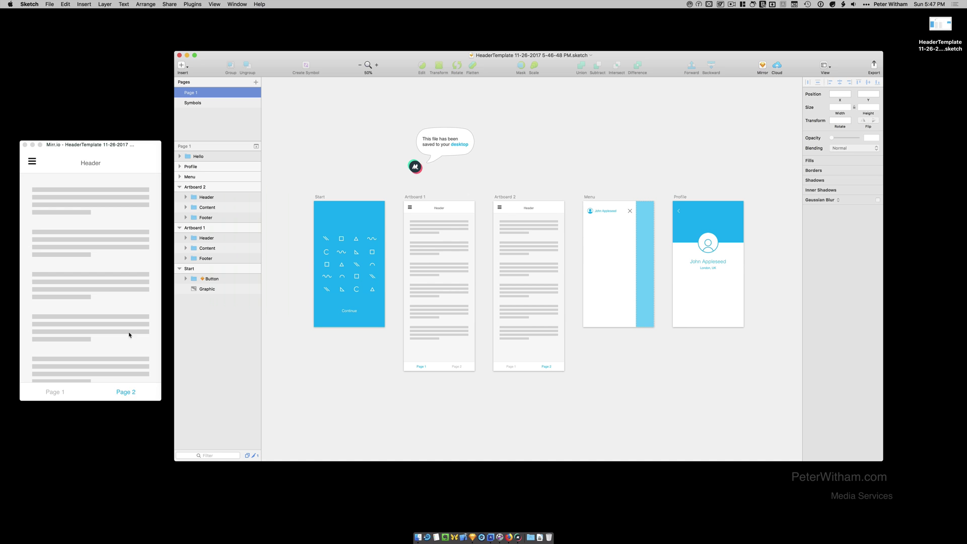
Delete the Content group inside Artboard 2 and check the emptied screen in the preview.
{"action": "left_click", "coordinate": [135, 145]}
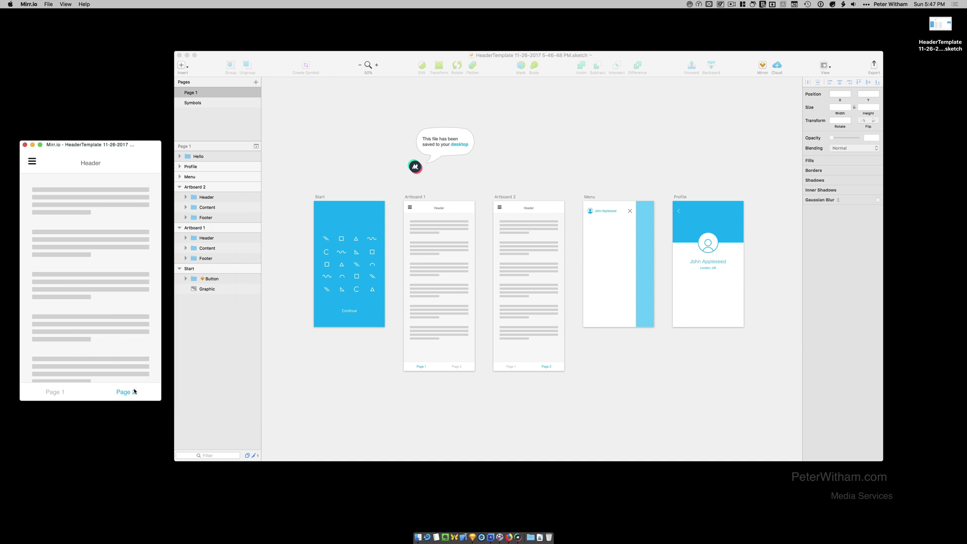
{"action": "left_click", "coordinate": [539, 182]}
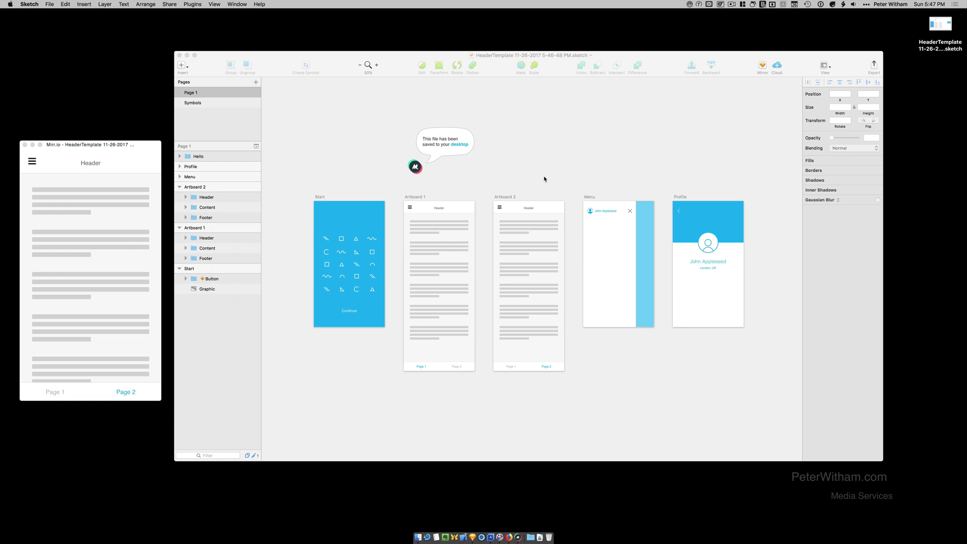
{"action": "left_click", "coordinate": [505, 198]}
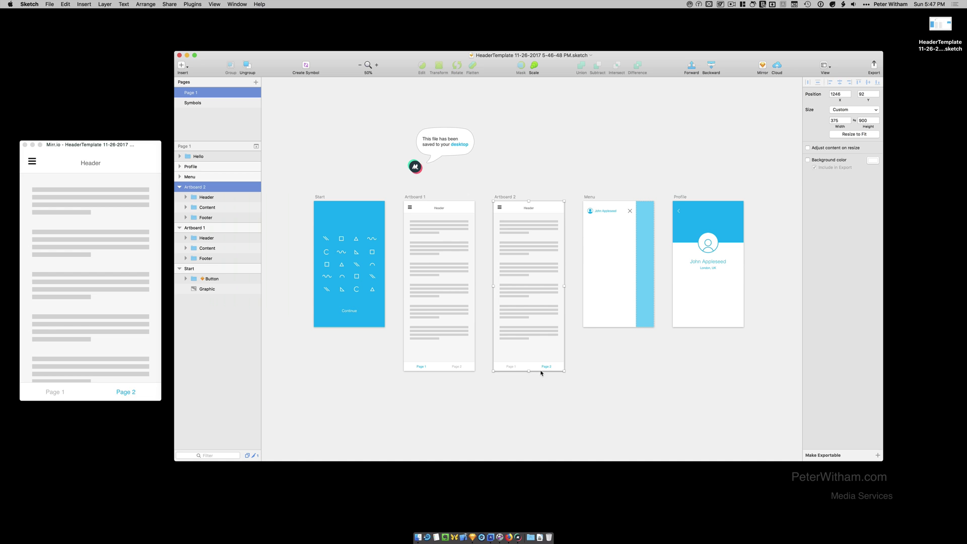
{"action": "key", "text": "Return"}
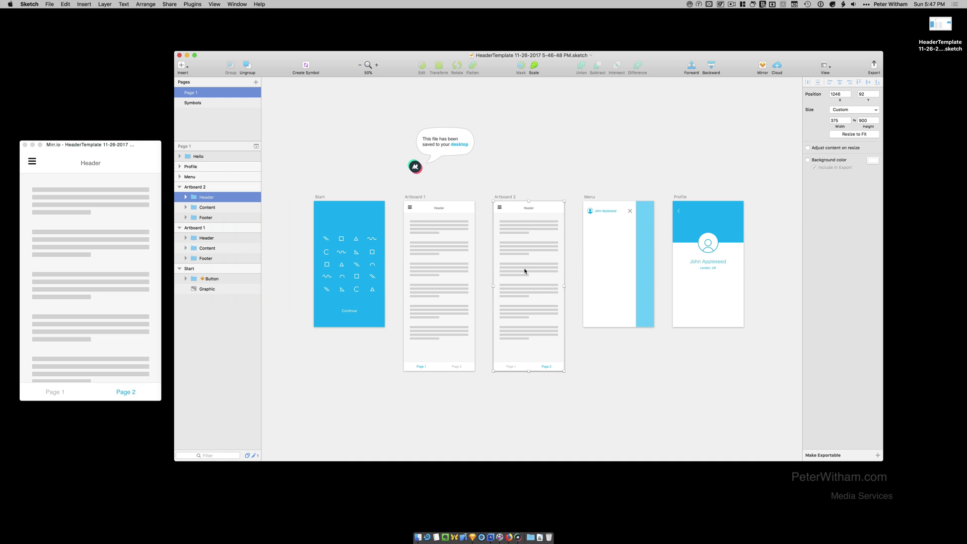
{"action": "left_click", "coordinate": [529, 229]}
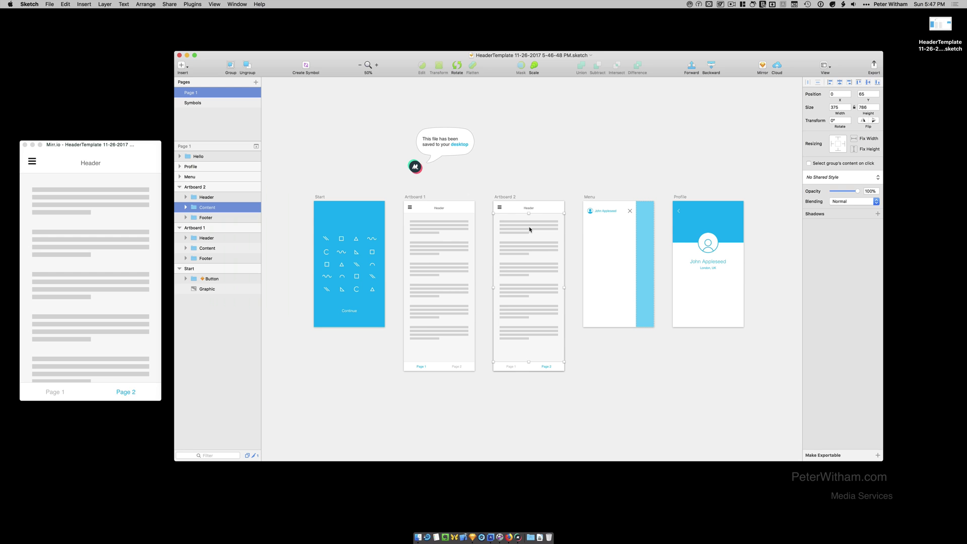
{"action": "key", "text": "BackSpace"}
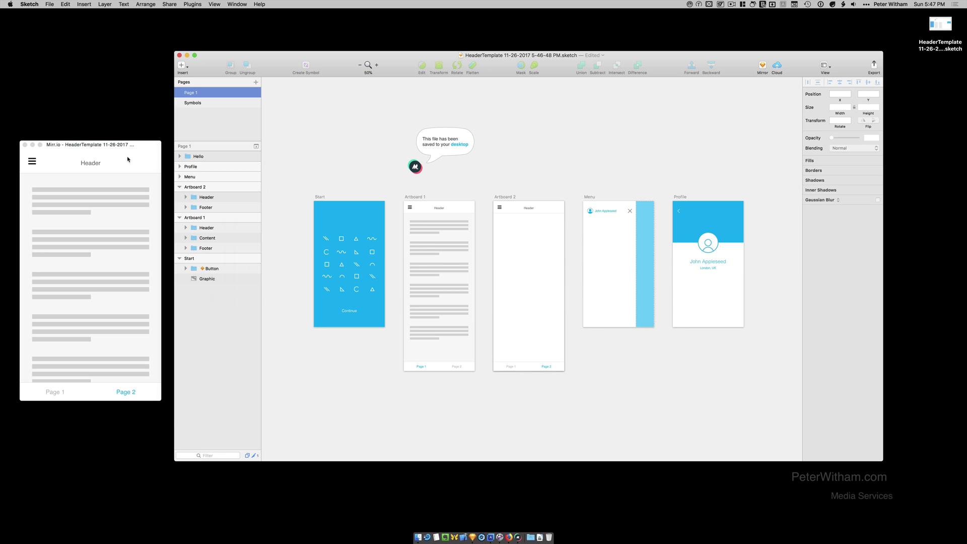
{"action": "left_click", "coordinate": [128, 159]}
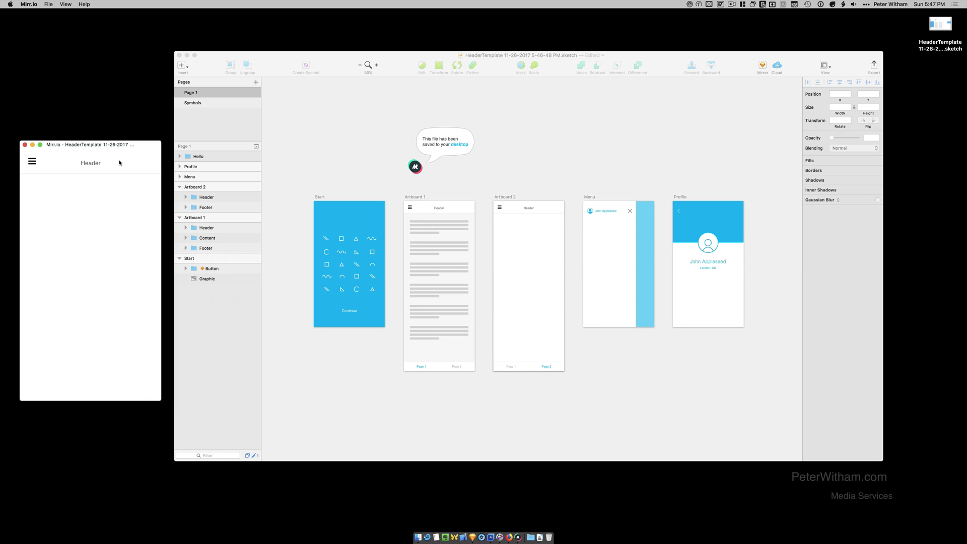
Go to the Profile screen in the preview, then nudge the Avatar from Y 167 to 97.
{"action": "left_click", "coordinate": [33, 164]}
{"action": "left_click", "coordinate": [50, 174]}
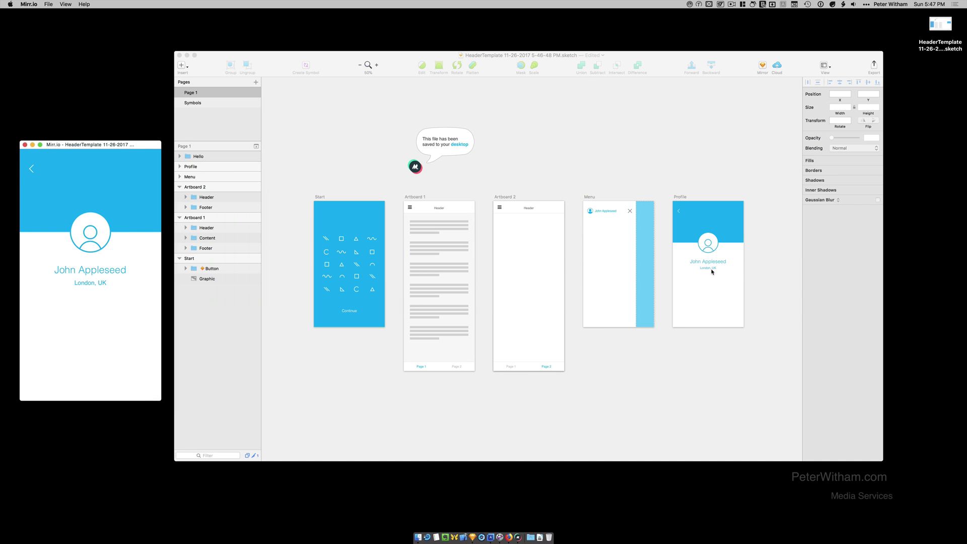
{"action": "left_click", "coordinate": [705, 261]}
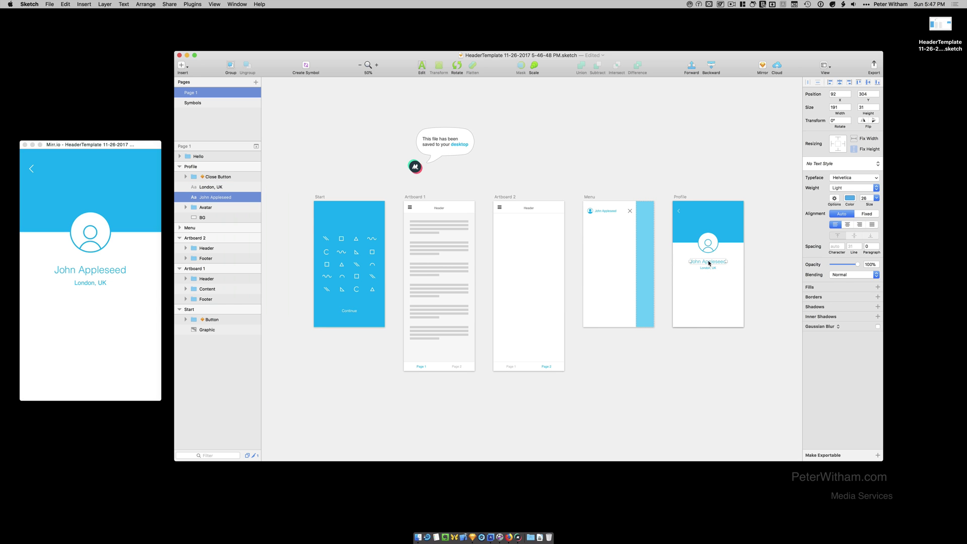
{"action": "left_click", "coordinate": [707, 242]}
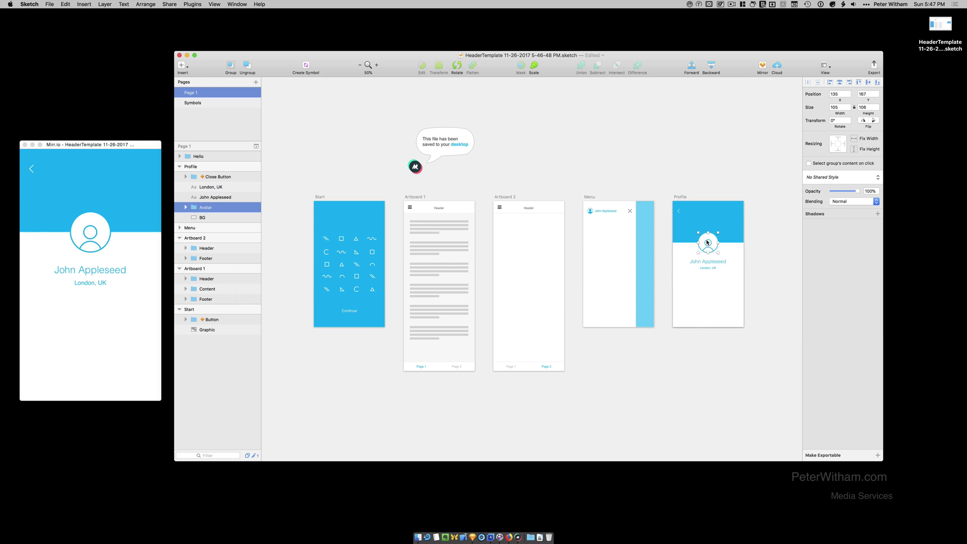
{"action": "key", "text": "shift+Up"}
{"action": "key", "text": "shift+Up"}
{"action": "key", "text": "shift+Up"}
{"action": "key", "text": "shift+Up"}
{"action": "key", "text": "shift+Up"}
{"action": "key", "text": "shift+Up"}
{"action": "key", "text": "shift+Up"}
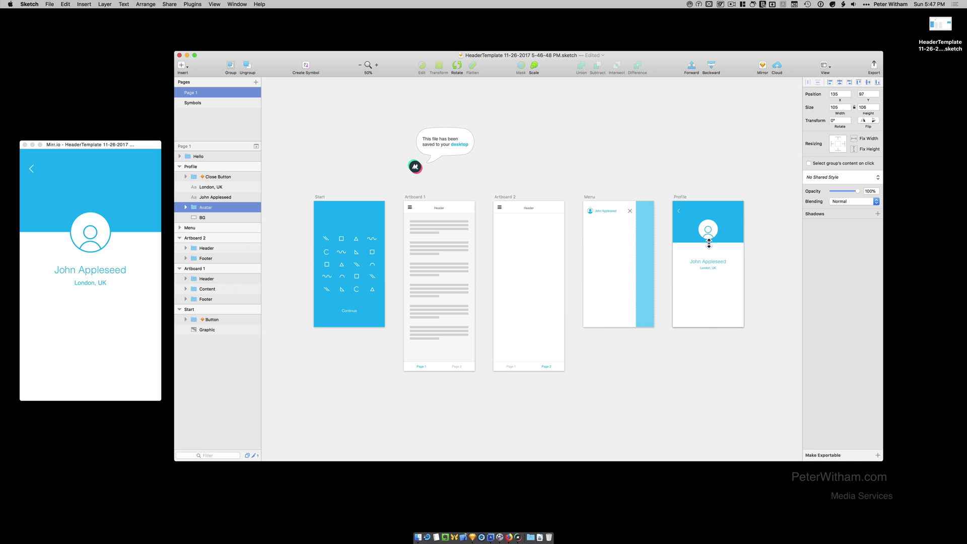
{"action": "left_click", "coordinate": [94, 144]}
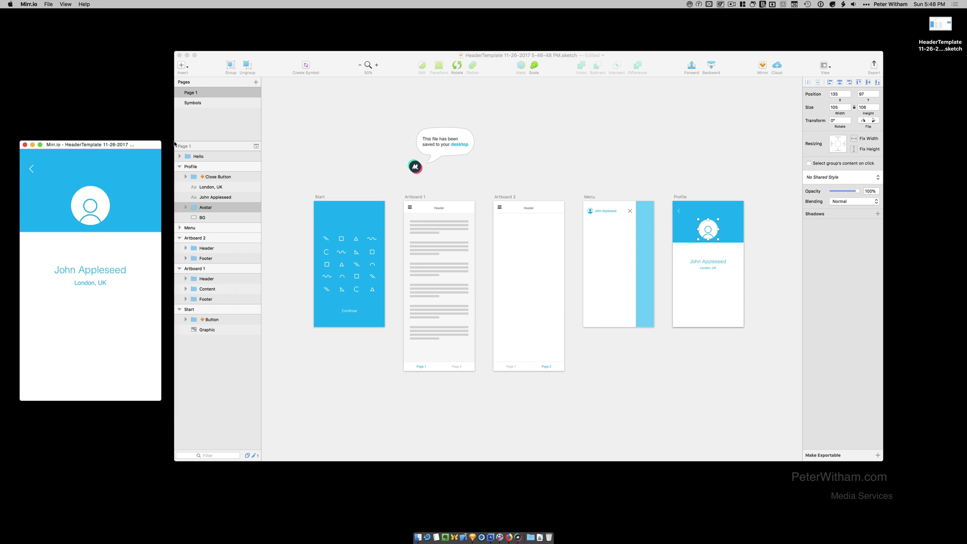
Close the HeaderTemplate document in Sketch and quit Mirr.io.
{"action": "left_click", "coordinate": [308, 125]}
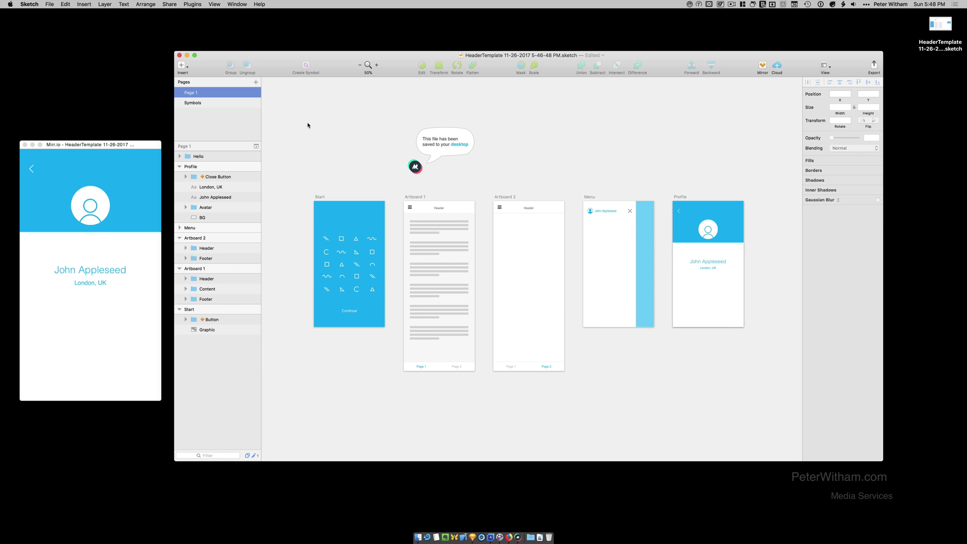
{"action": "key", "text": "super+w"}
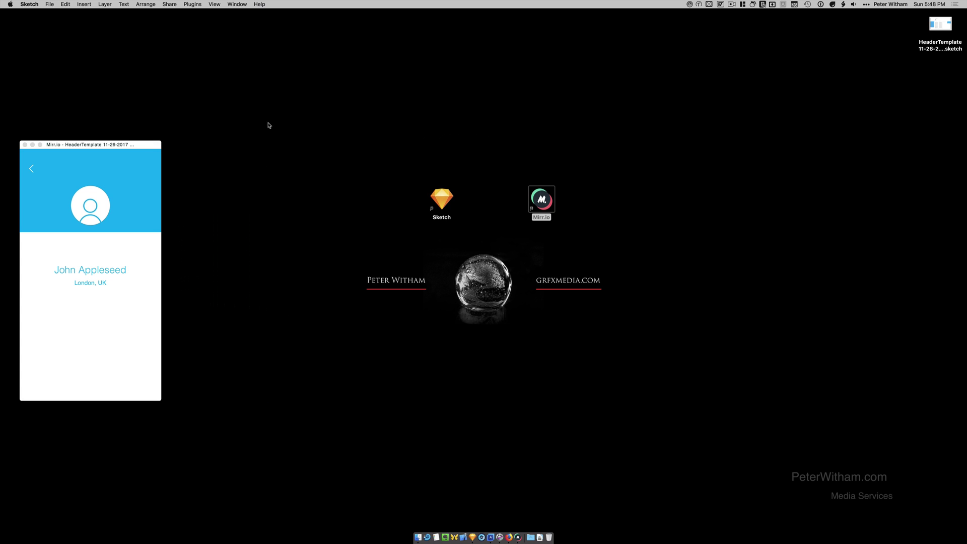
{"action": "left_click", "coordinate": [124, 147]}
{"action": "key", "text": "super+q"}
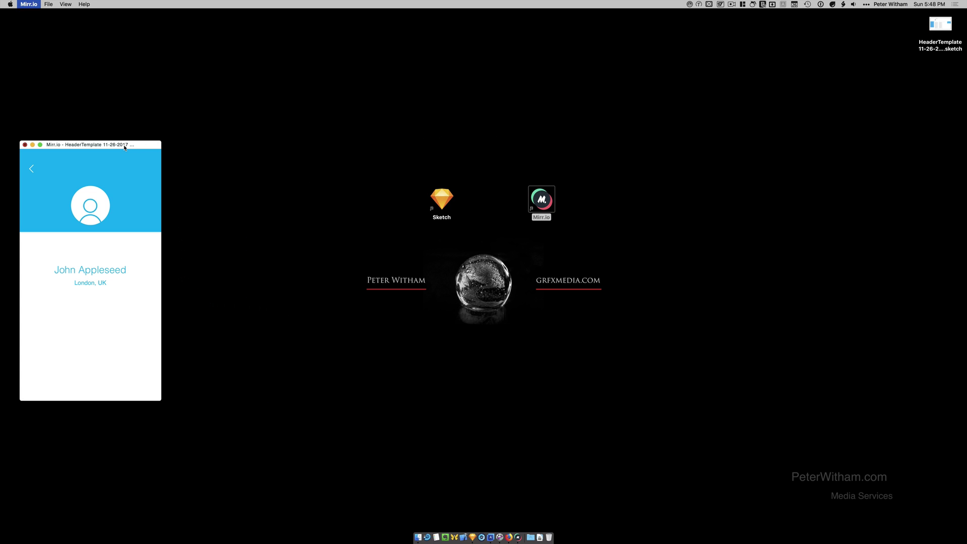
Move the HeaderTemplate file on the desktop to the Trash and relaunch Sketch.
{"action": "left_click", "coordinate": [700, 178]}
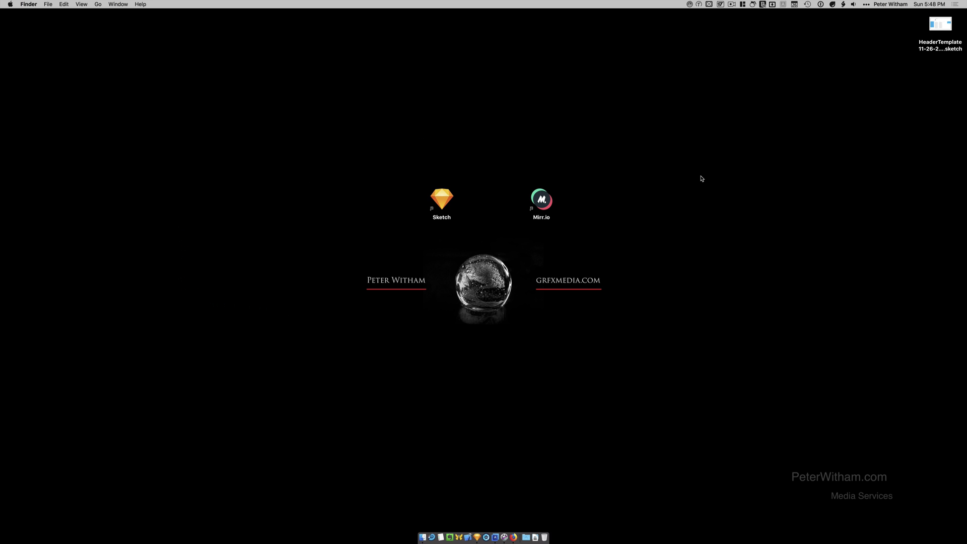
{"action": "left_click", "coordinate": [940, 46]}
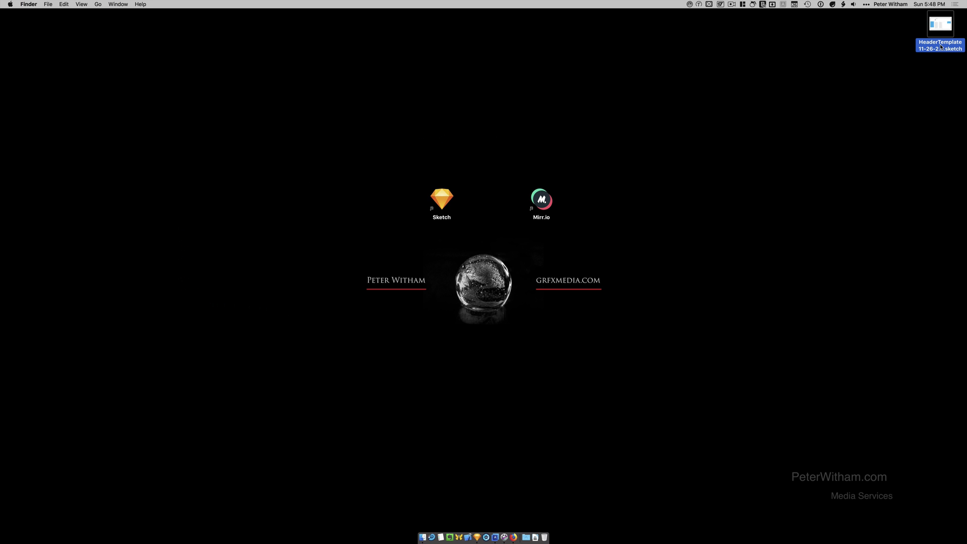
{"action": "key", "text": "super+BackSpace"}
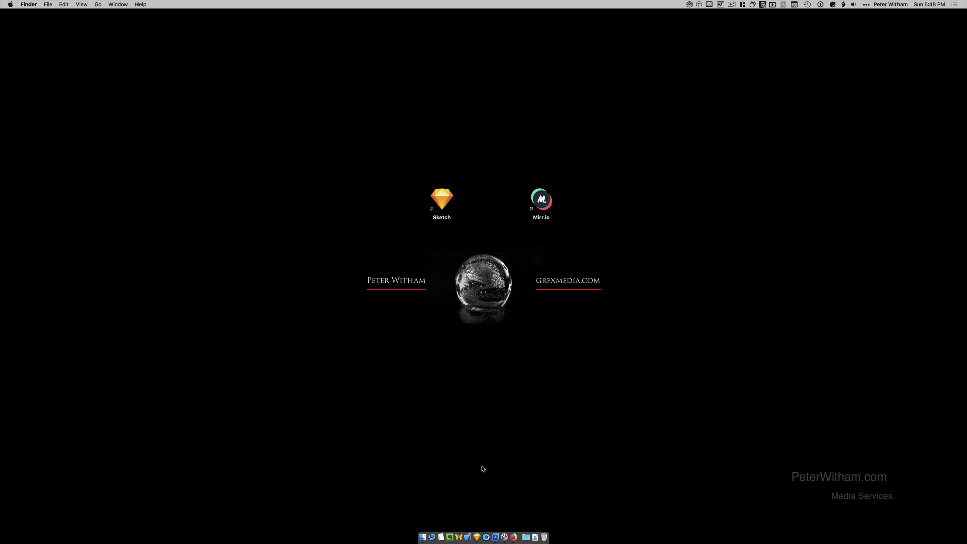
{"action": "left_click", "coordinate": [480, 541]}
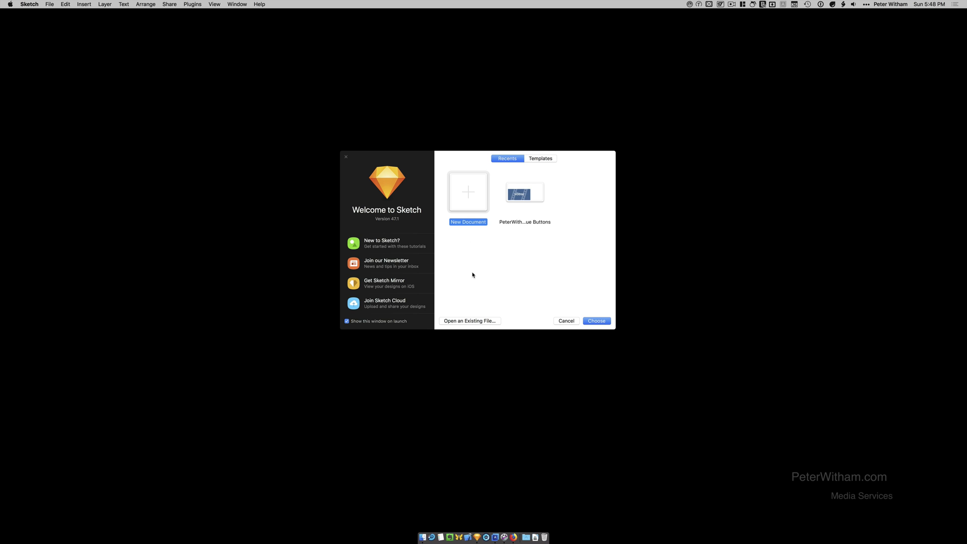
Create a new document with one iPhone 8 artboard placed at the canvas's left.
{"action": "double_click", "coordinate": [467, 197]}
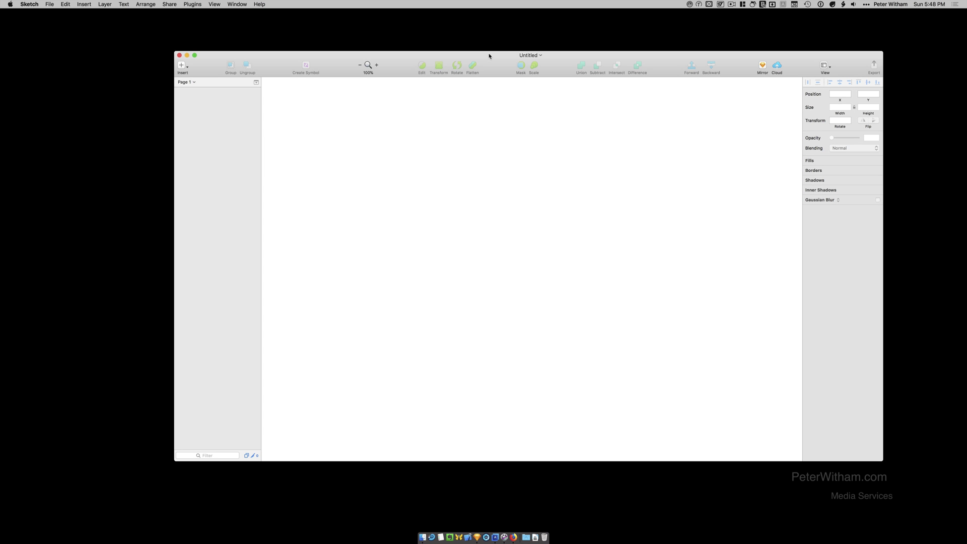
{"action": "mouse_move", "coordinate": [488, 56]}
{"action": "left_mouse_down"}
{"action": "mouse_move", "coordinate": [407, 72]}
{"action": "mouse_move", "coordinate": [420, 64]}
{"action": "left_mouse_up"}
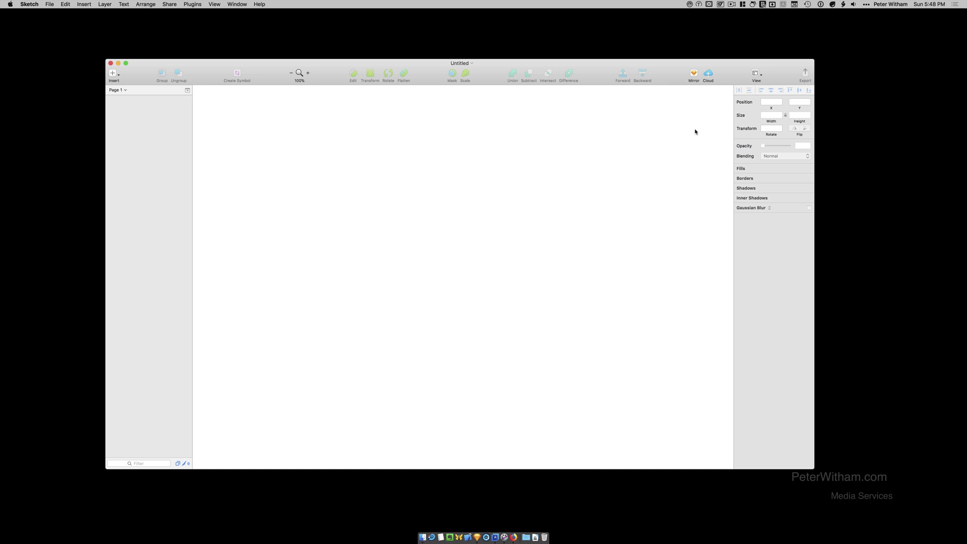
{"action": "key", "text": "a"}
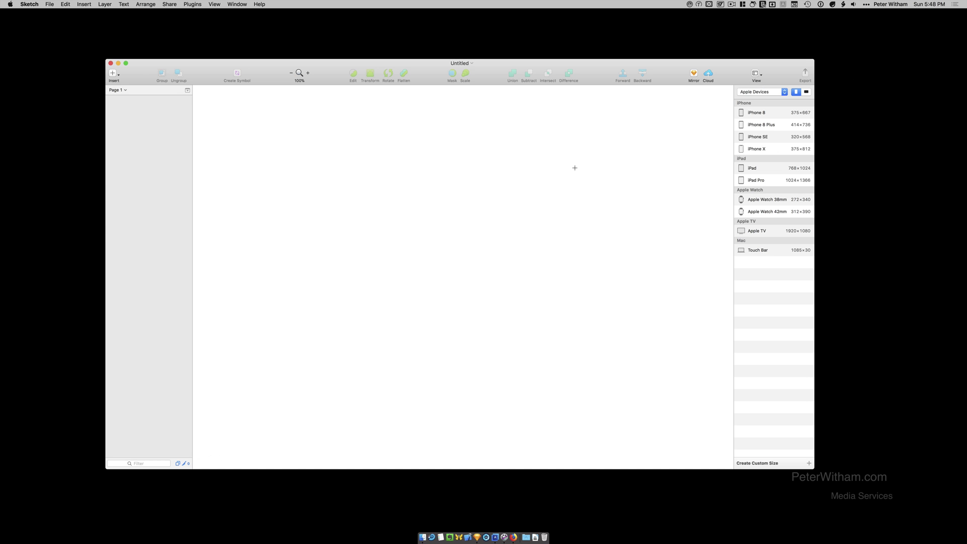
{"action": "left_click", "coordinate": [755, 113]}
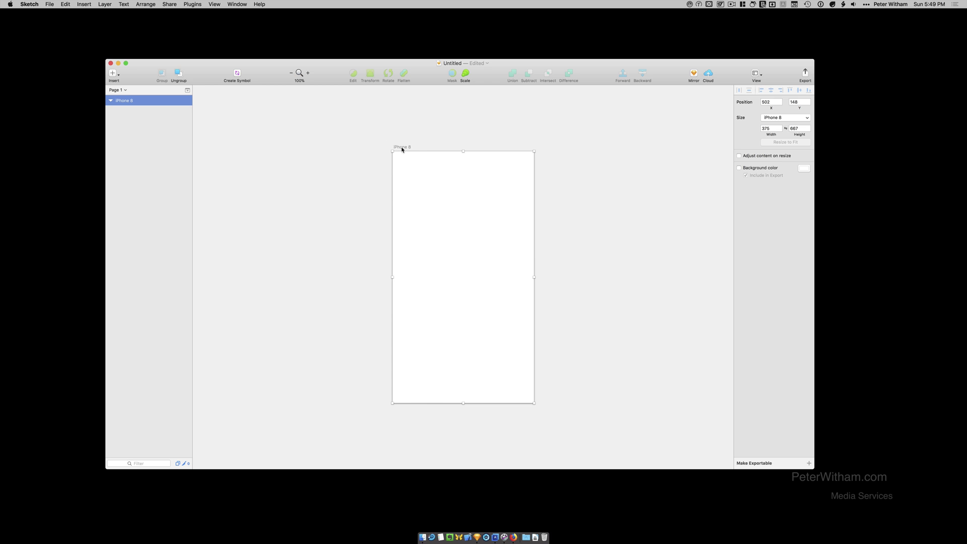
{"action": "left_click_drag", "start_coordinate": [400, 146], "coordinate": [262, 144]}
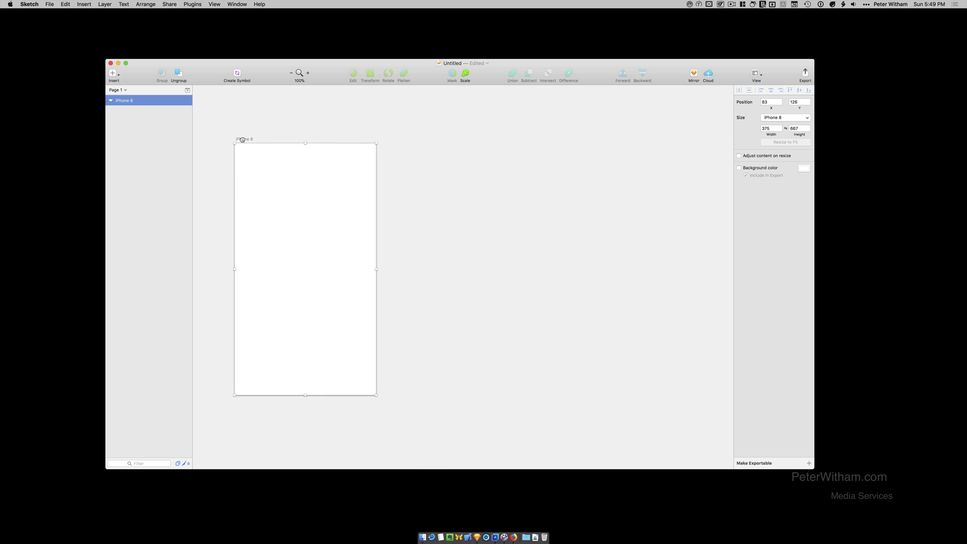
{"action": "left_click_drag", "start_coordinate": [242, 140], "coordinate": [232, 141]}
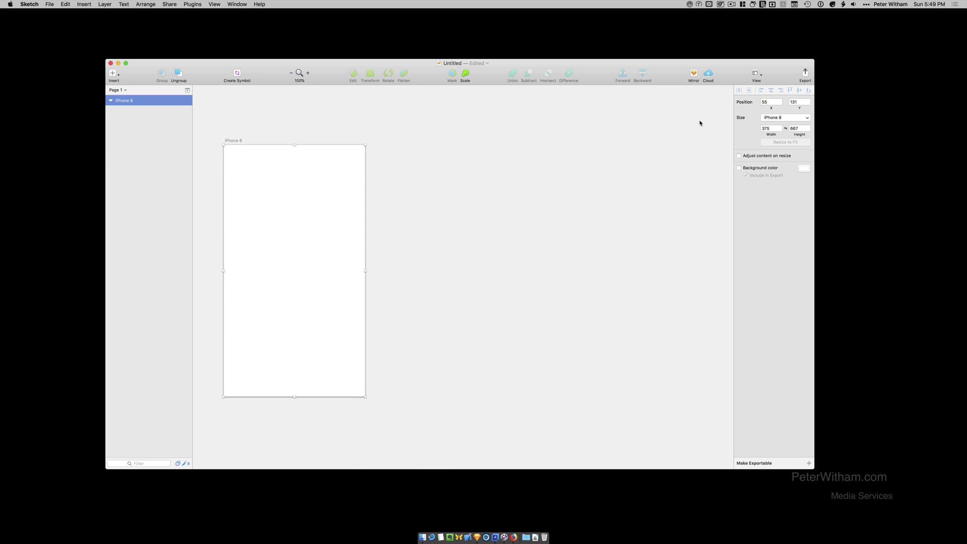
Add two more iPhone 8 artboards to its right, giving iPhone 8 Copy and iPhone 8 Copy 2.
{"action": "key", "text": "a"}
{"action": "key", "text": "cmd+d"}
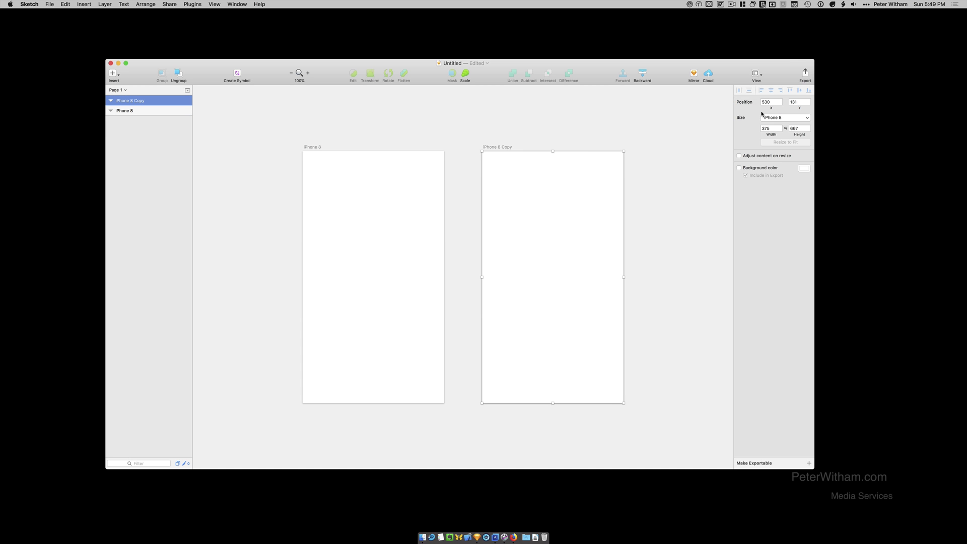
{"action": "scroll", "coordinate": [617, 130], "scroll_direction": "right", "scroll_amount": 5}
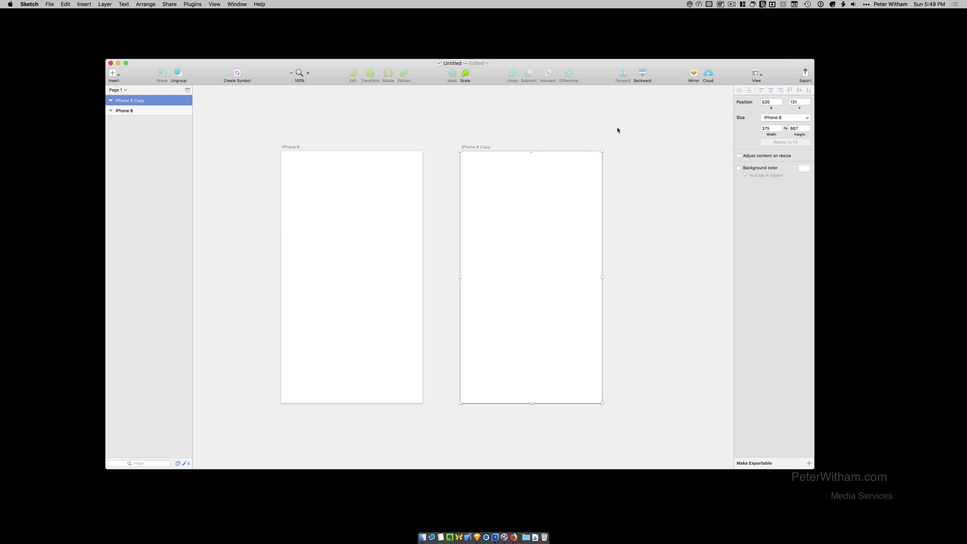
{"action": "key", "text": "a"}
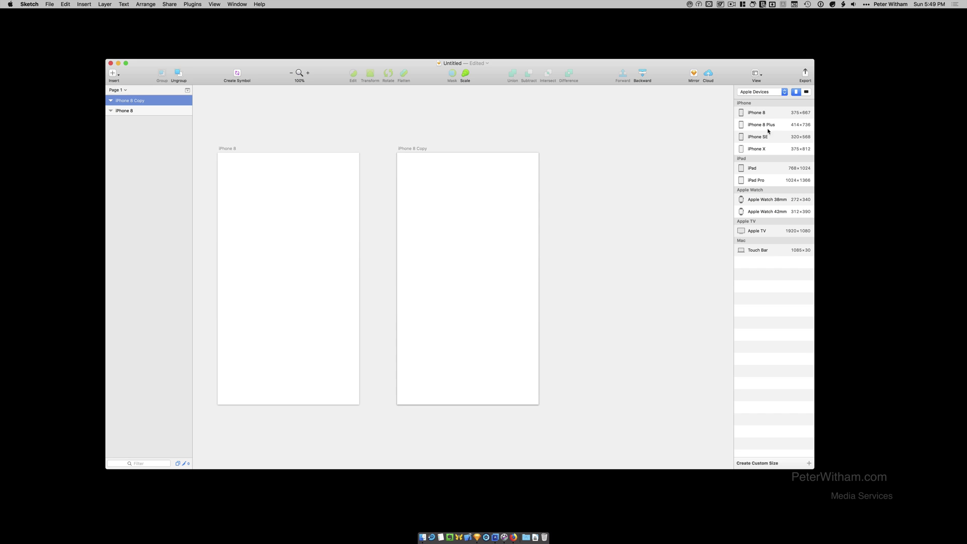
{"action": "left_click", "coordinate": [757, 112]}
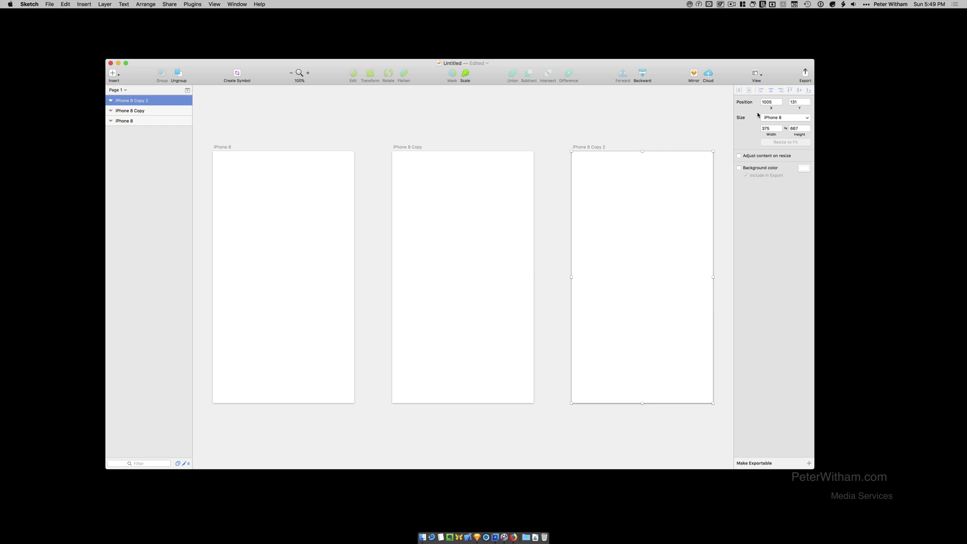
{"action": "left_click", "coordinate": [476, 119]}
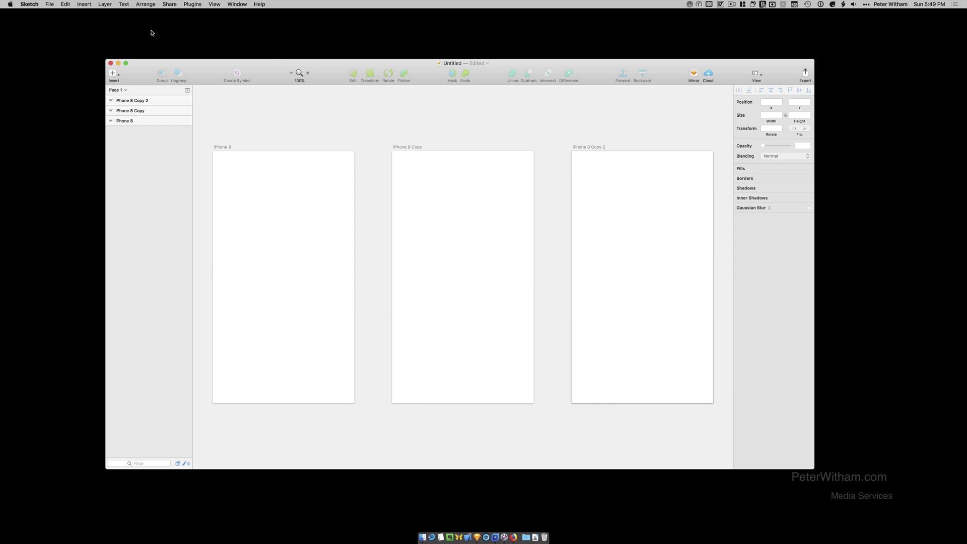
Launch the document in Mirr.io from the Plugins menu.
{"action": "left_click", "coordinate": [195, 4]}
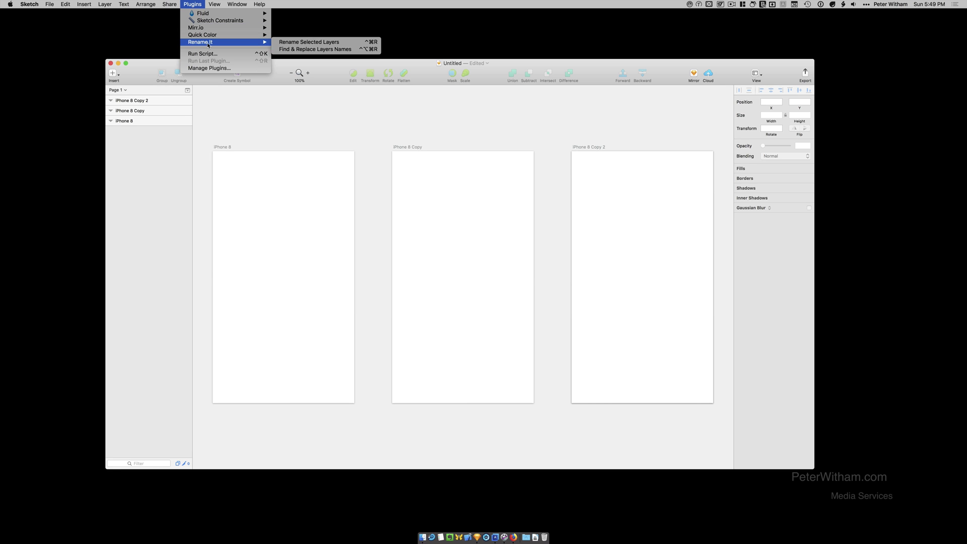
{"action": "mouse_move", "coordinate": [238, 29]}
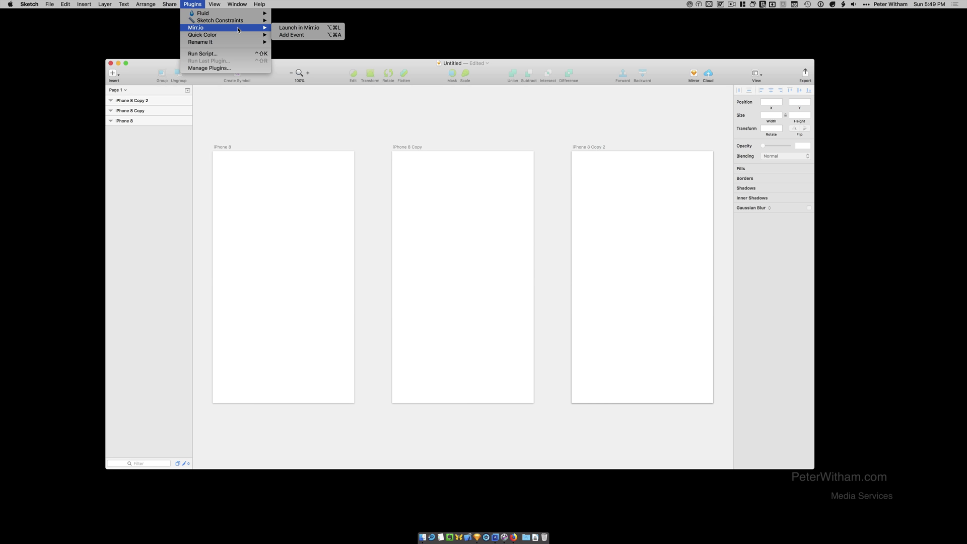
{"action": "left_click", "coordinate": [316, 28]}
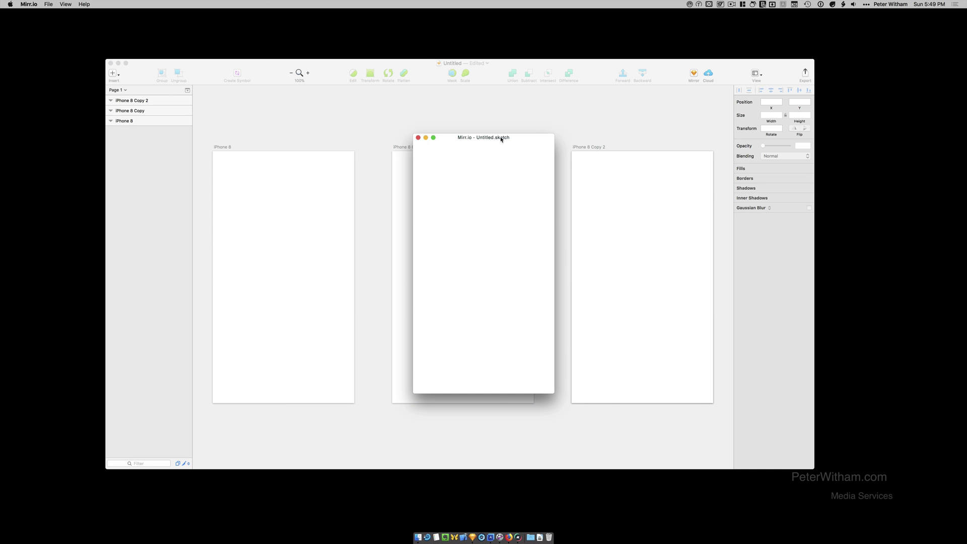
Place the Mirr.io preview on the screen's left and the Sketch window to its right.
{"action": "mouse_move", "coordinate": [501, 139]}
{"action": "left_mouse_down"}
{"action": "mouse_move", "coordinate": [114, 141]}
{"action": "mouse_move", "coordinate": [126, 142]}
{"action": "left_mouse_up"}
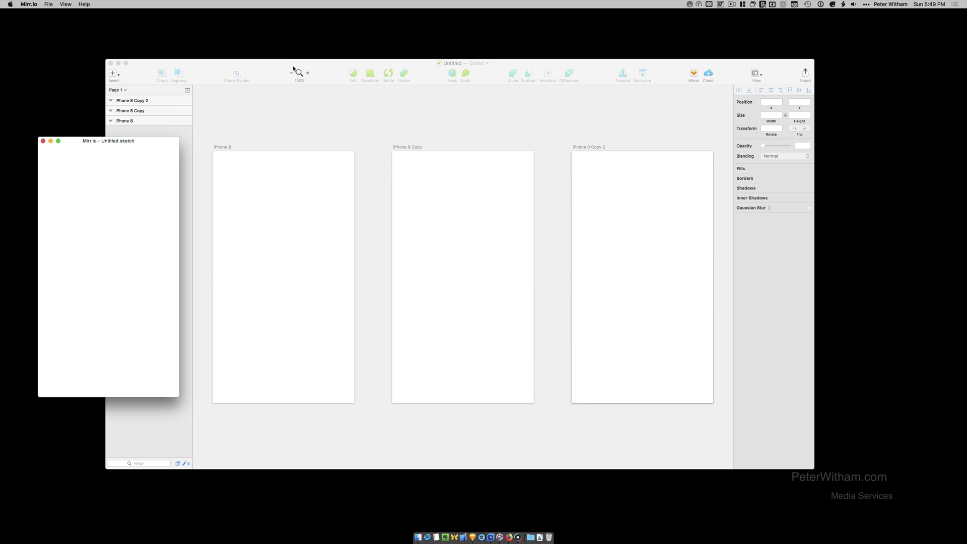
{"action": "left_click_drag", "start_coordinate": [301, 65], "coordinate": [403, 64]}
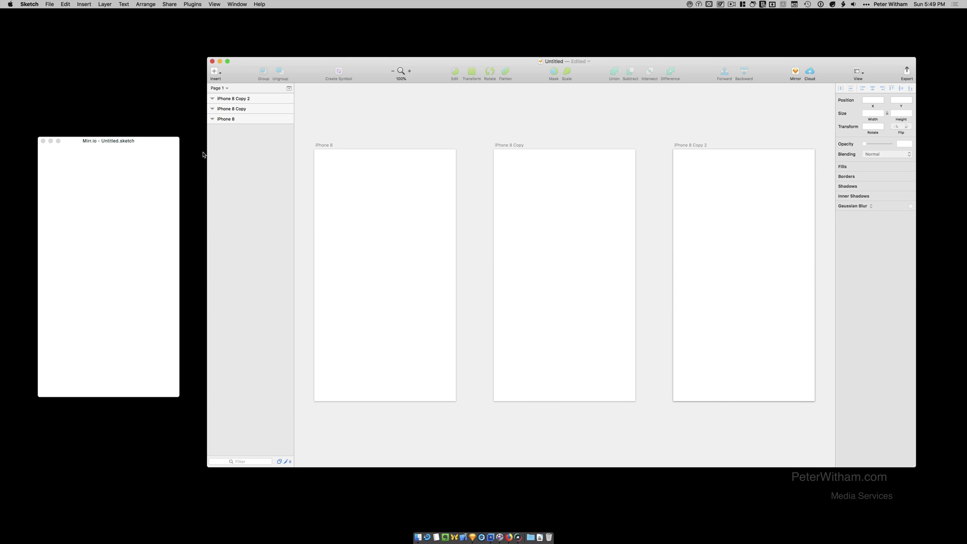
{"action": "left_click", "coordinate": [128, 138]}
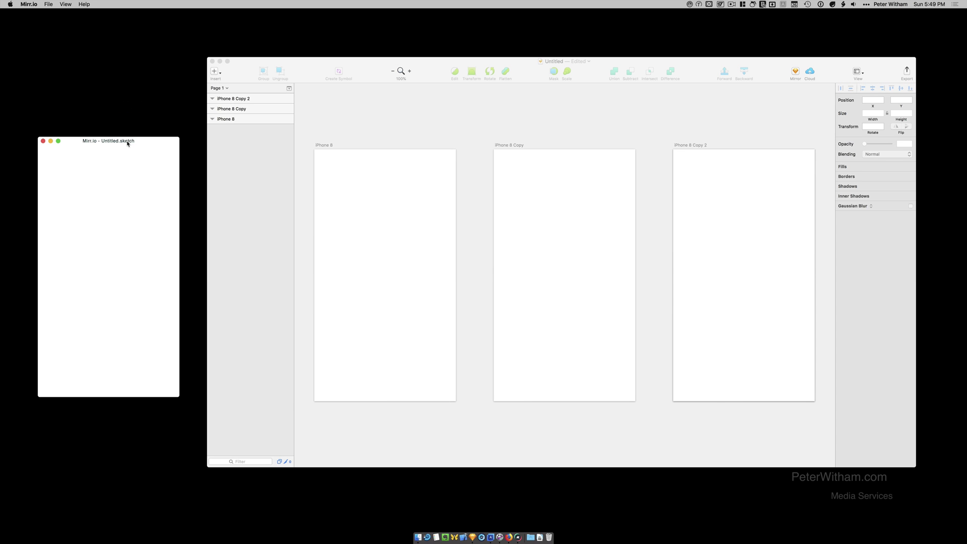
{"action": "left_click_drag", "start_coordinate": [128, 143], "coordinate": [127, 141]}
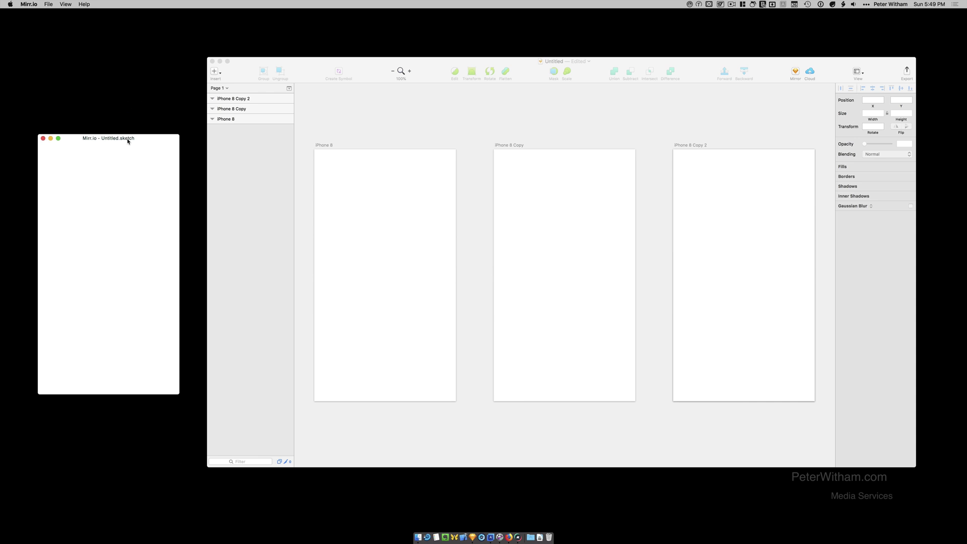
{"action": "left_click", "coordinate": [398, 109]}
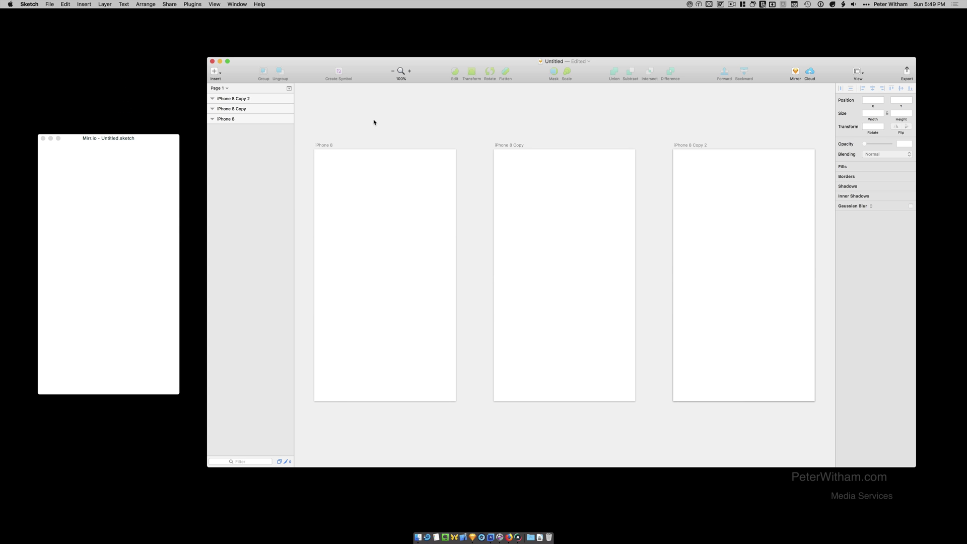
Rename the first iPhone 8 artboard to Start.
{"action": "left_click", "coordinate": [324, 146]}
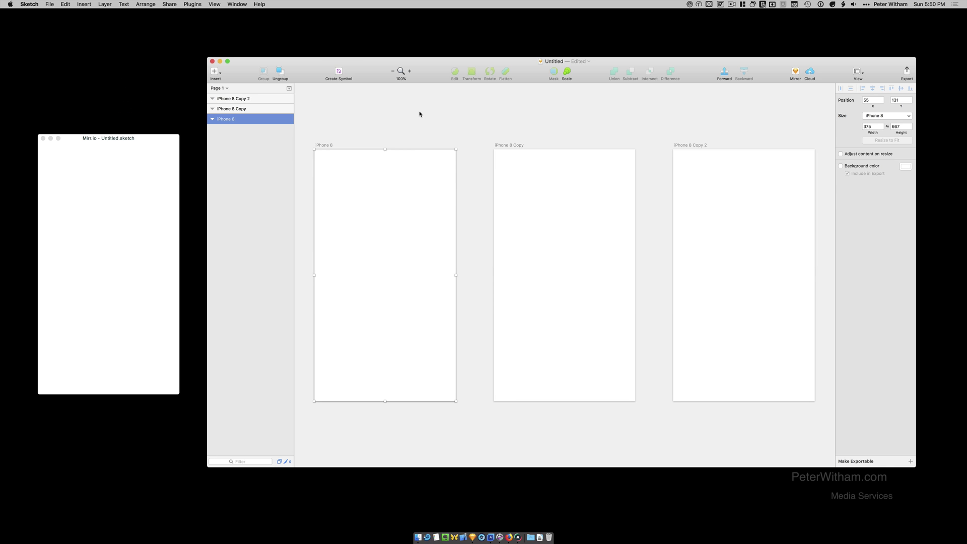
{"action": "key", "text": "Escape"}
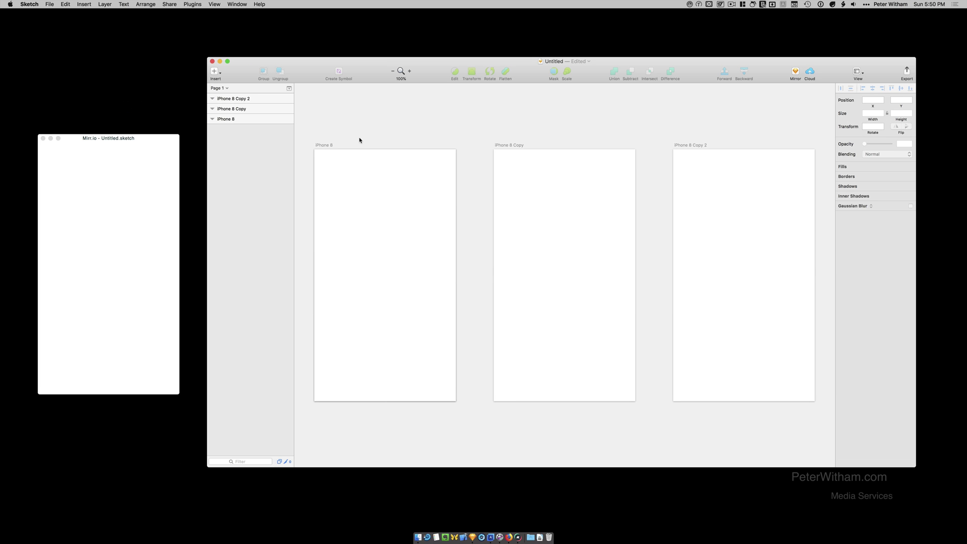
{"action": "left_click", "coordinate": [327, 146]}
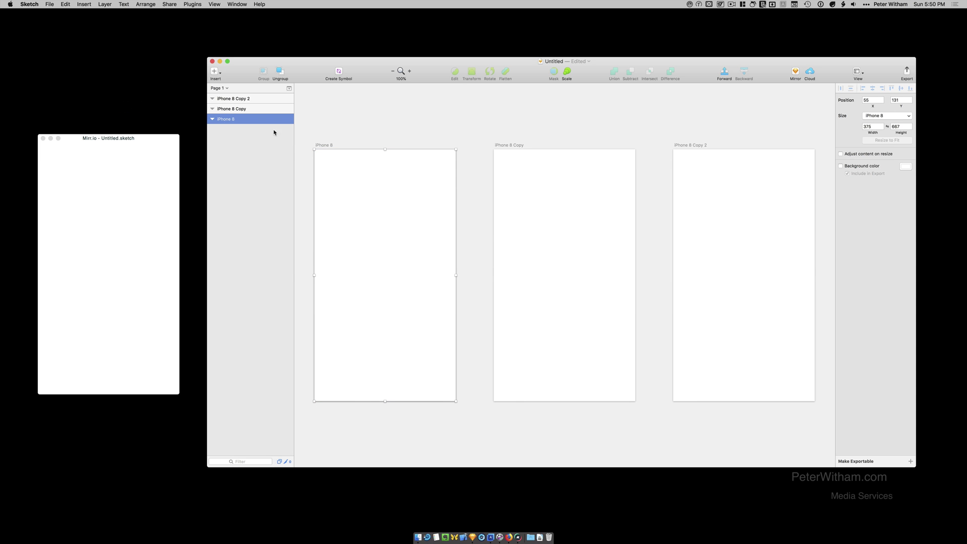
{"action": "double_click", "coordinate": [237, 119]}
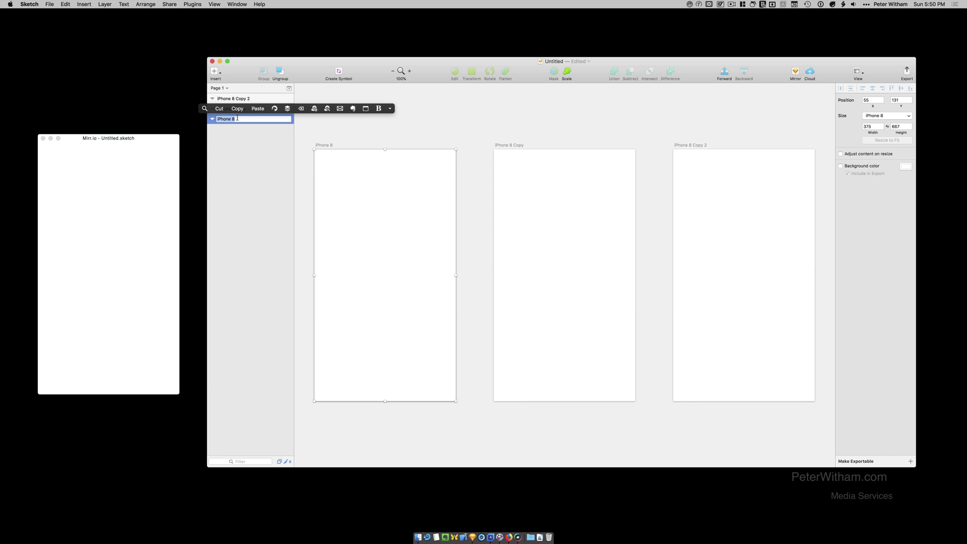
{"action": "type", "text": "Start"}
{"action": "key", "text": "Return"}
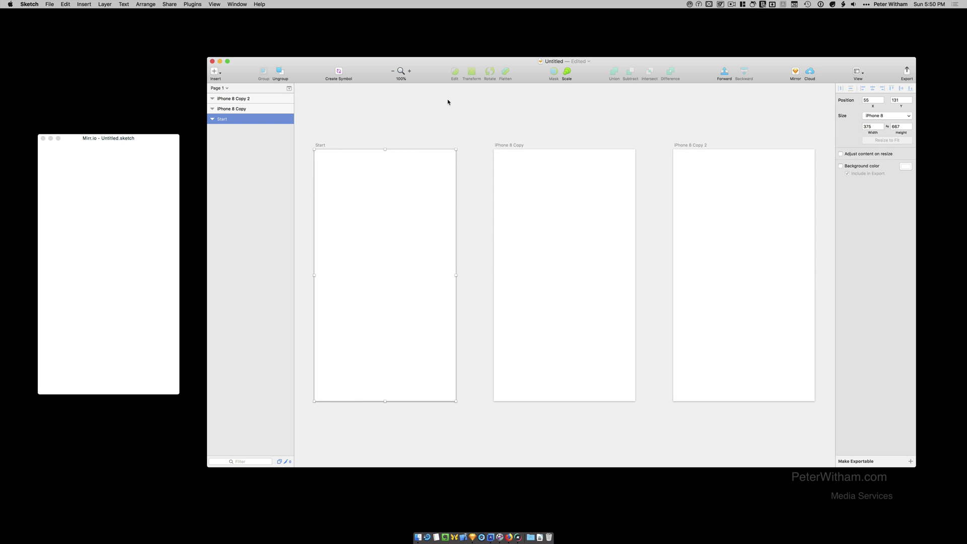
Rename iPhone 8 Copy to Details and iPhone 8 Copy 2 to Shape.
{"action": "left_click", "coordinate": [516, 134]}
{"action": "left_click", "coordinate": [514, 145]}
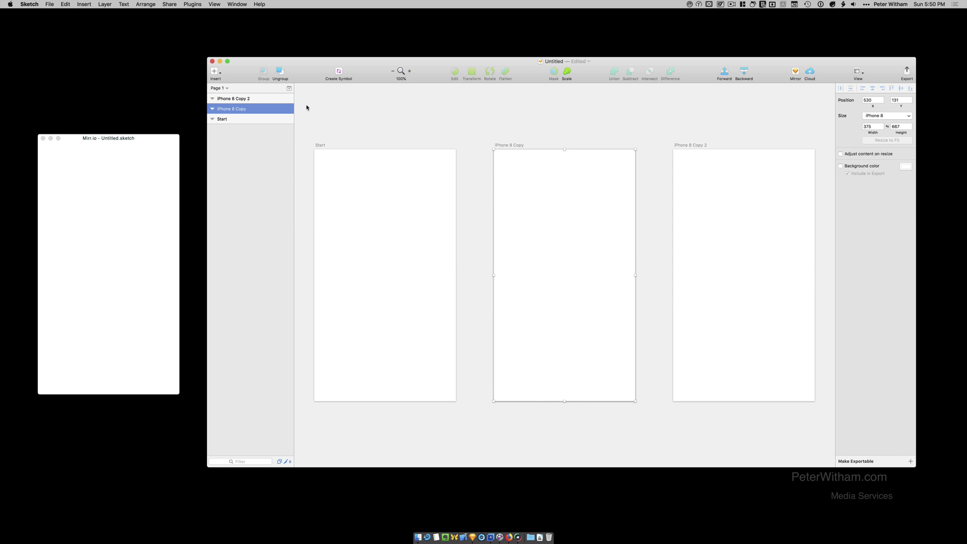
{"action": "double_click", "coordinate": [234, 109]}
{"action": "type", "text": "Details"}
{"action": "key", "text": "Return"}
{"action": "double_click", "coordinate": [233, 98]}
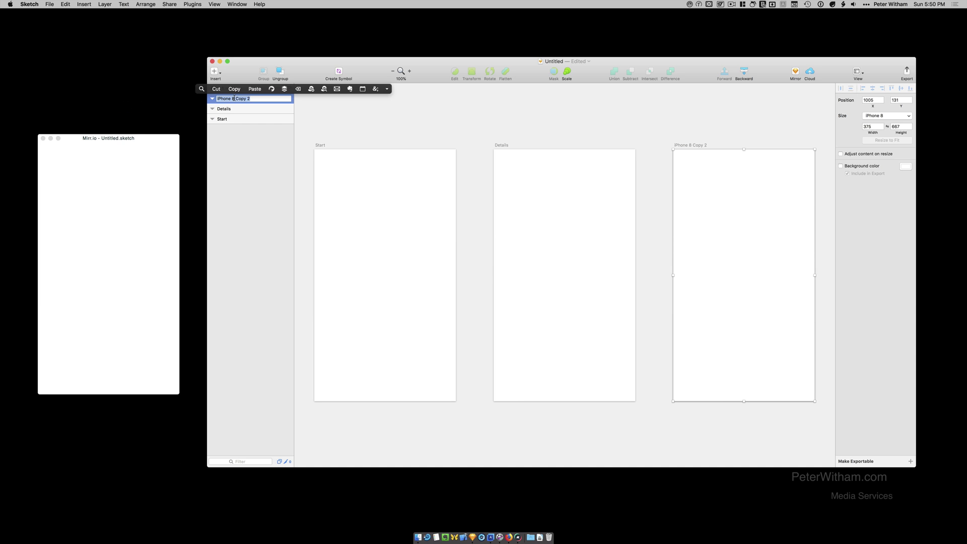
{"action": "type", "text": "Shape"}
{"action": "key", "text": "Return"}
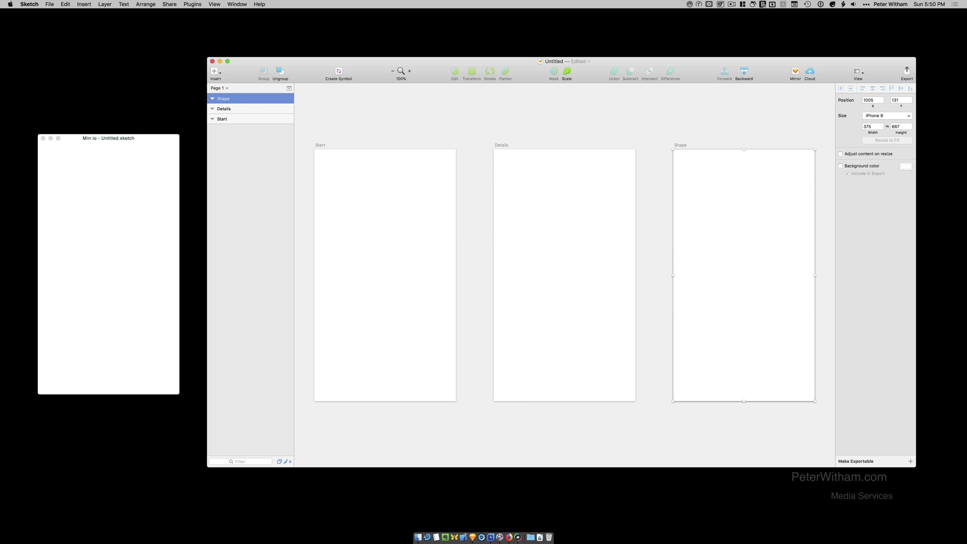
{"action": "left_click", "coordinate": [390, 105]}
{"action": "left_click", "coordinate": [362, 179]}
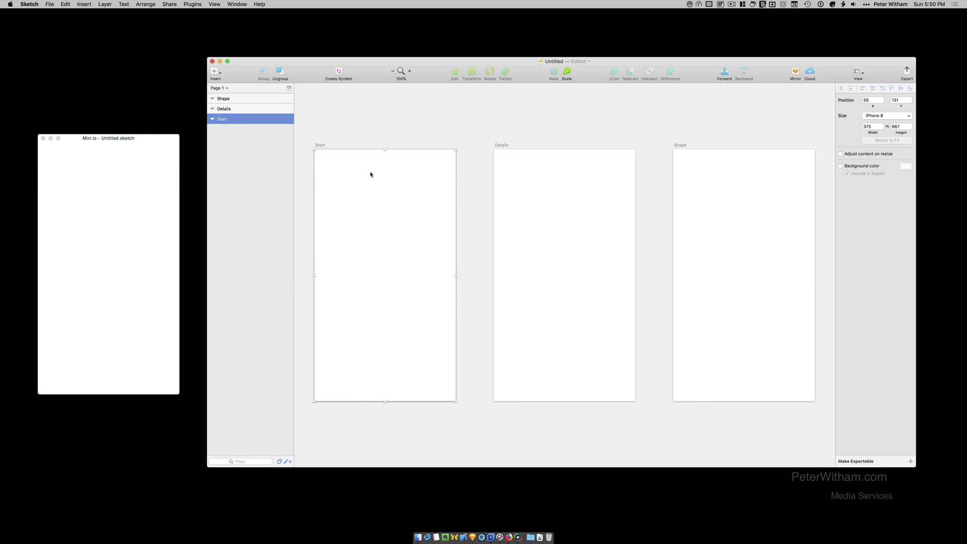
Draw a 275 by 86 grey rectangle near the bottom of Start and check it in the preview.
{"action": "left_click", "coordinate": [159, 143]}
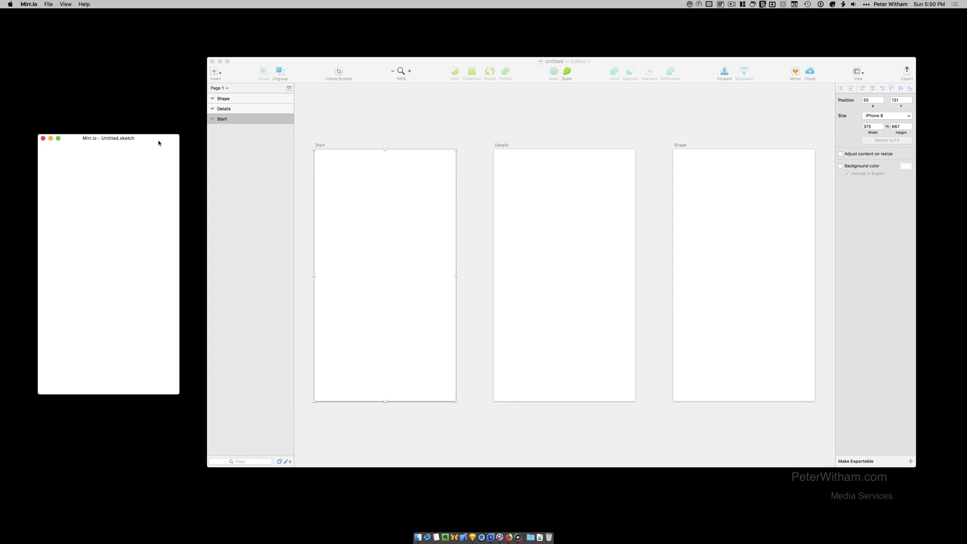
{"action": "left_click", "coordinate": [487, 126]}
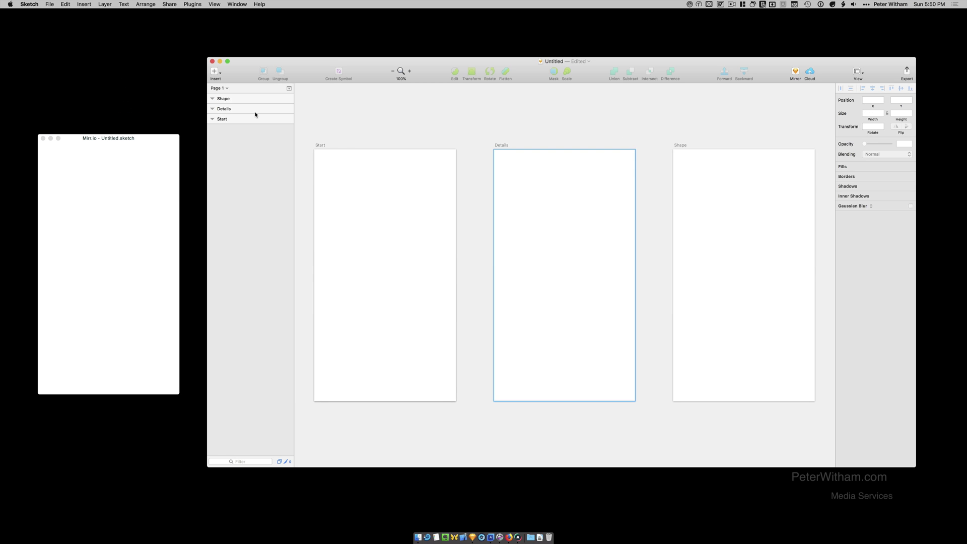
{"action": "left_click", "coordinate": [216, 74]}
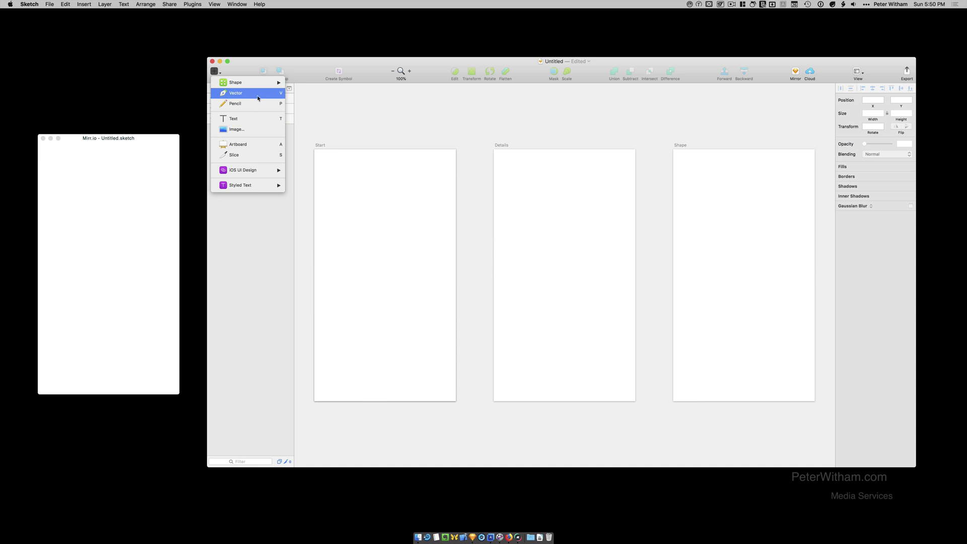
{"action": "mouse_move", "coordinate": [257, 86]}
{"action": "left_click", "coordinate": [312, 103]}
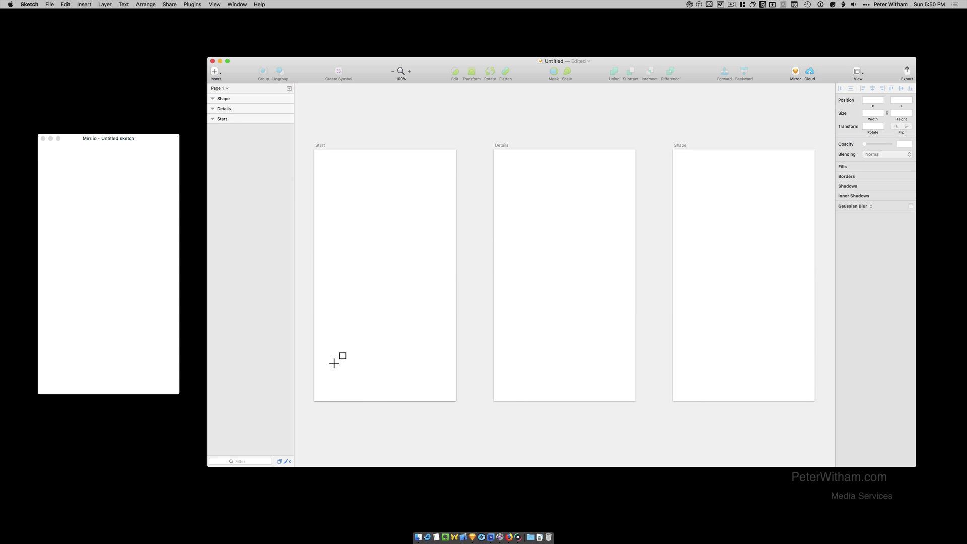
{"action": "left_click_drag", "start_coordinate": [330, 356], "coordinate": [413, 361]}
{"action": "left_click", "coordinate": [159, 141]}
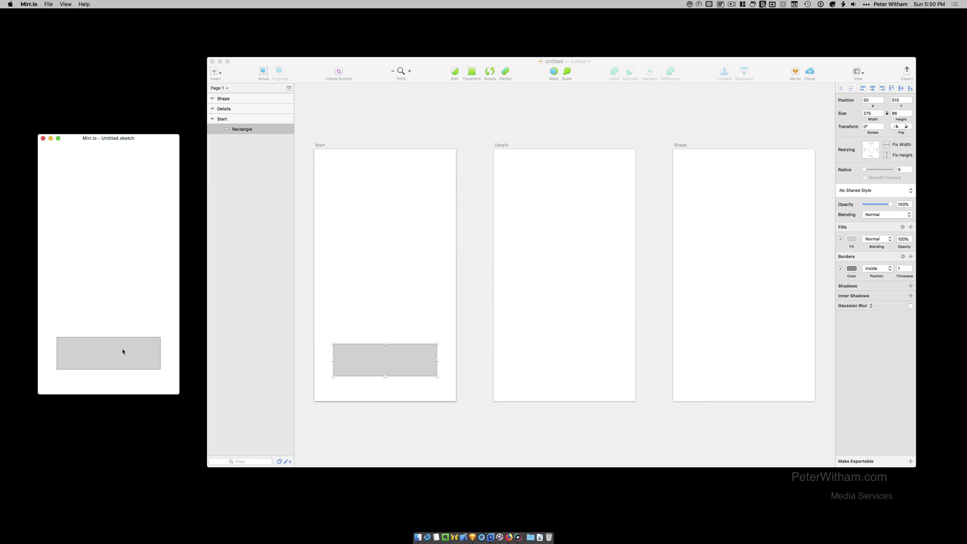
{"action": "left_click", "coordinate": [398, 280]}
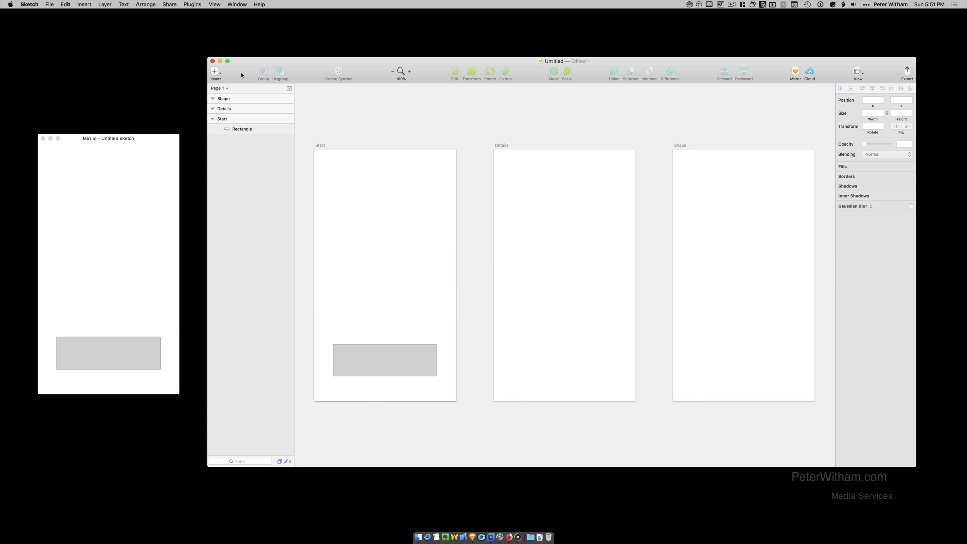
Add a text layer reading 'Click' on the grey rectangle in the Start artboard.
{"action": "left_click", "coordinate": [219, 74]}
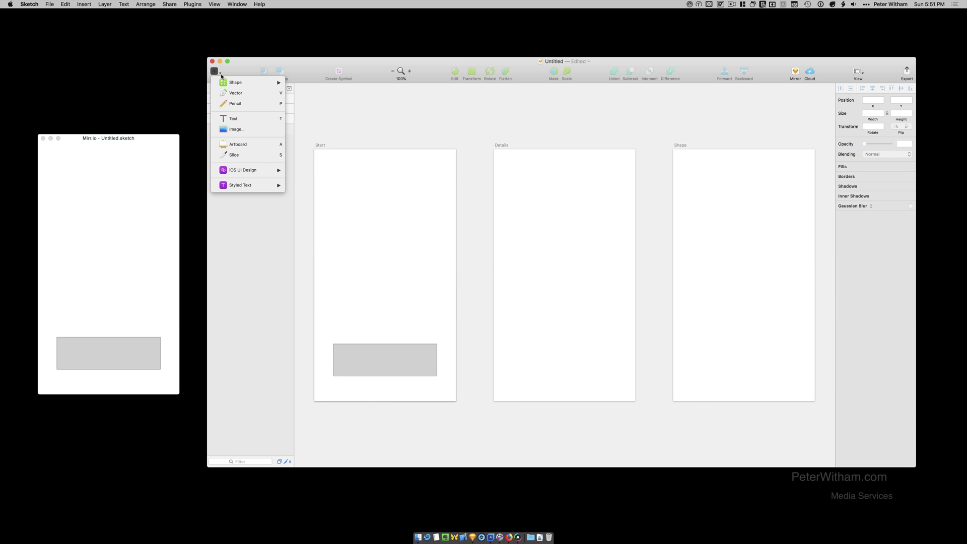
{"action": "left_click", "coordinate": [241, 118]}
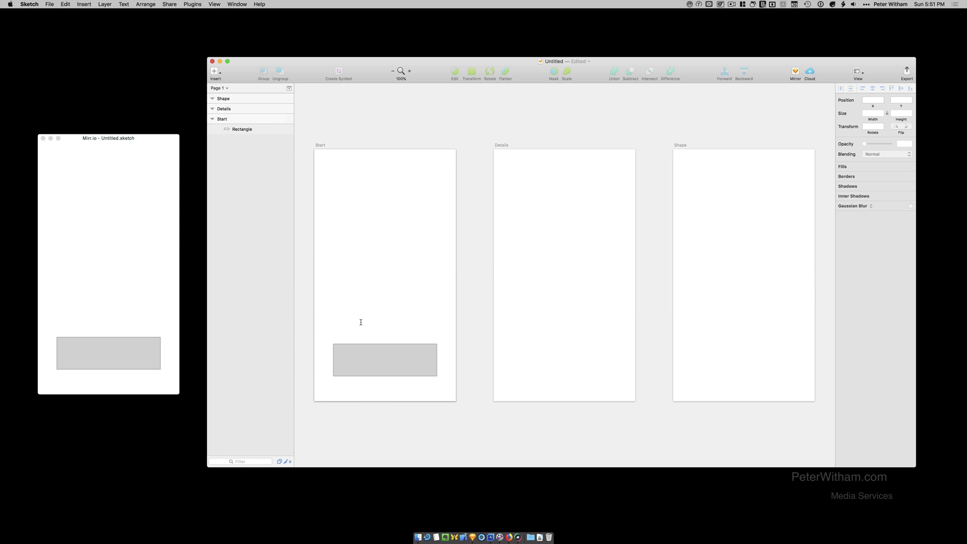
{"action": "left_click", "coordinate": [389, 360]}
{"action": "type", "text": "Click"}
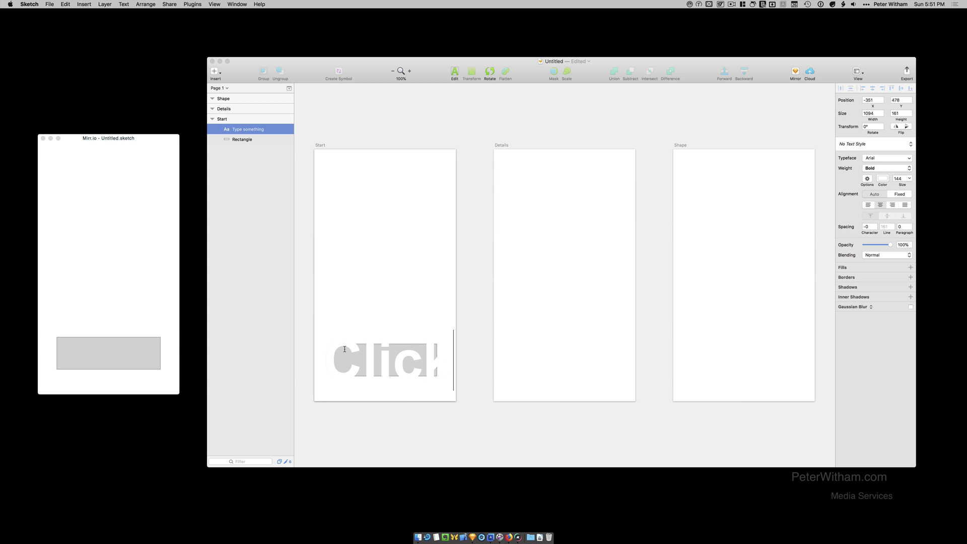
{"action": "key", "text": "shift+Left"}
{"action": "key", "text": "shift+Left"}
{"action": "key", "text": "shift+Left"}
{"action": "key", "text": "shift+Left"}
{"action": "key", "text": "shift+Left"}
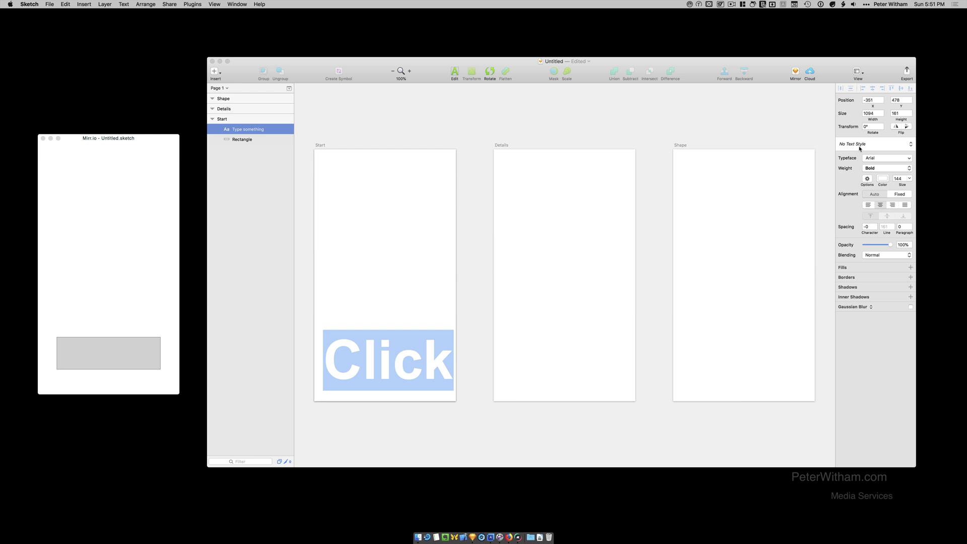
Set the Click label's font size to 72 and finish editing it.
{"action": "left_click", "coordinate": [909, 180]}
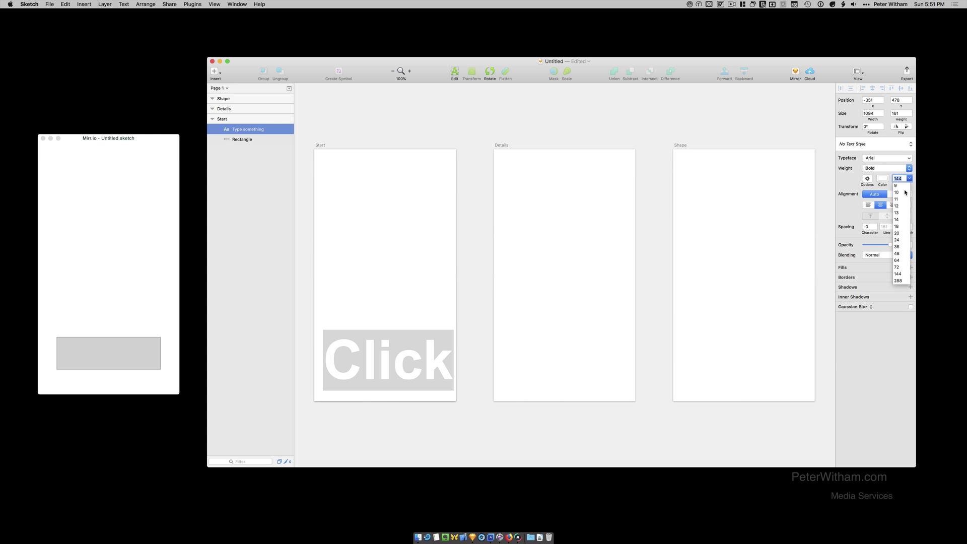
{"action": "left_click", "coordinate": [897, 266]}
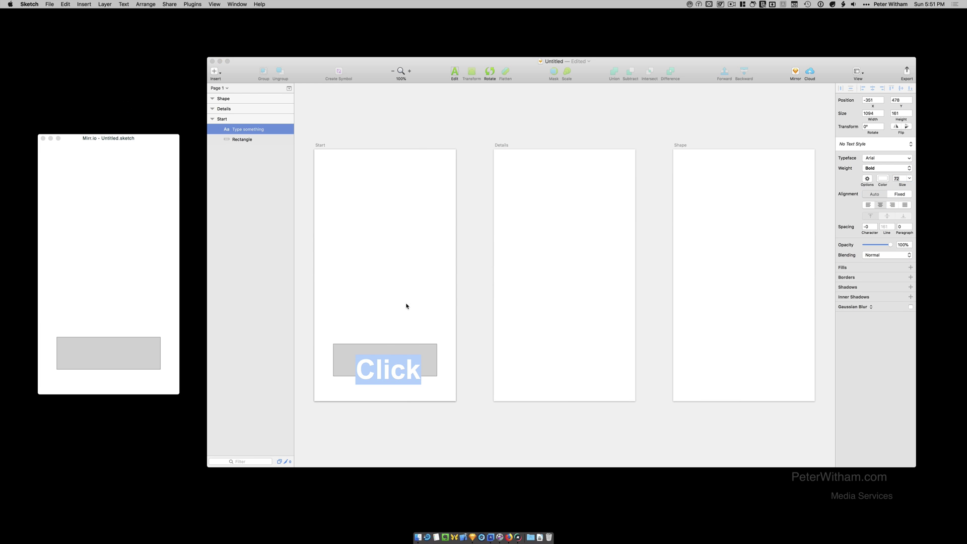
{"action": "left_click", "coordinate": [385, 375]}
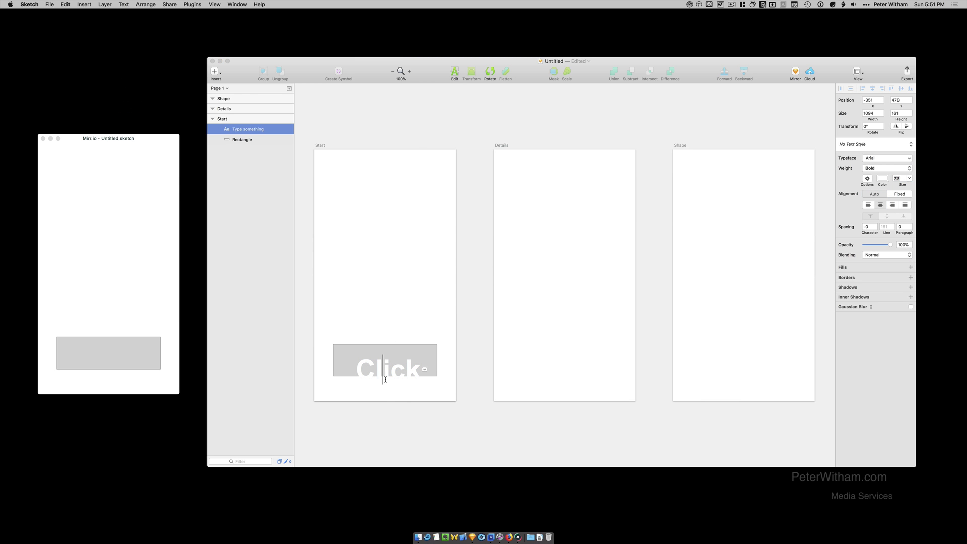
{"action": "left_click", "coordinate": [384, 423]}
{"action": "left_click", "coordinate": [387, 371]}
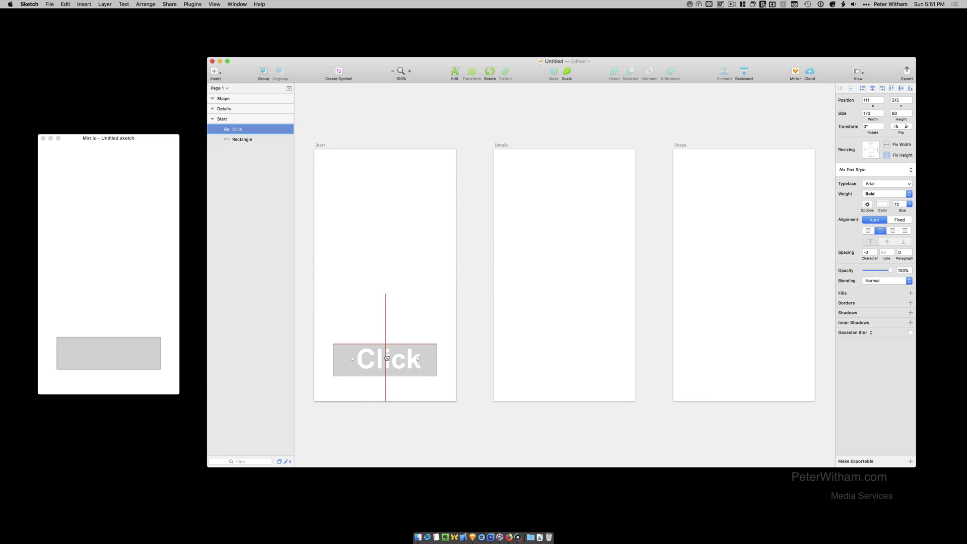
{"action": "left_click", "coordinate": [589, 277]}
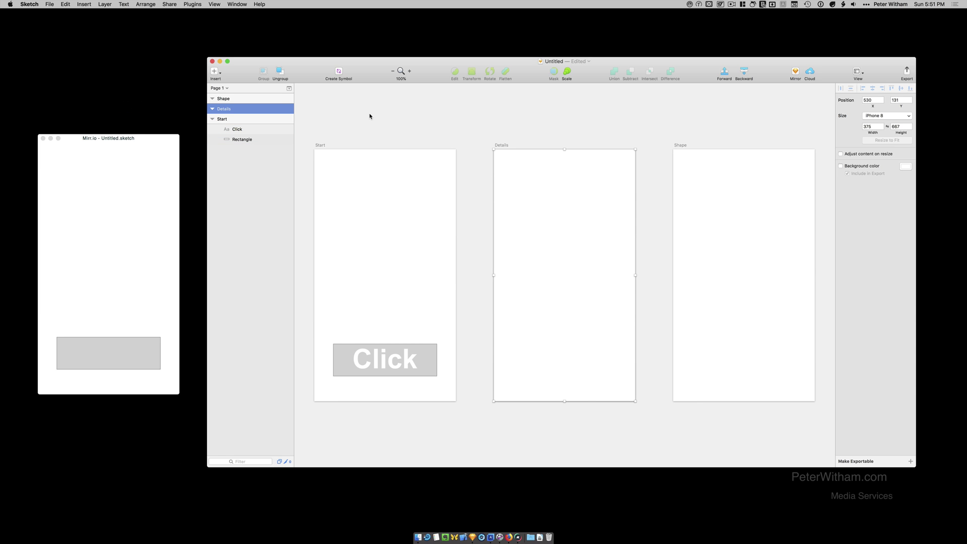
Draw a grey oval on the Details artboard and centre it horizontally.
{"action": "left_click", "coordinate": [216, 76]}
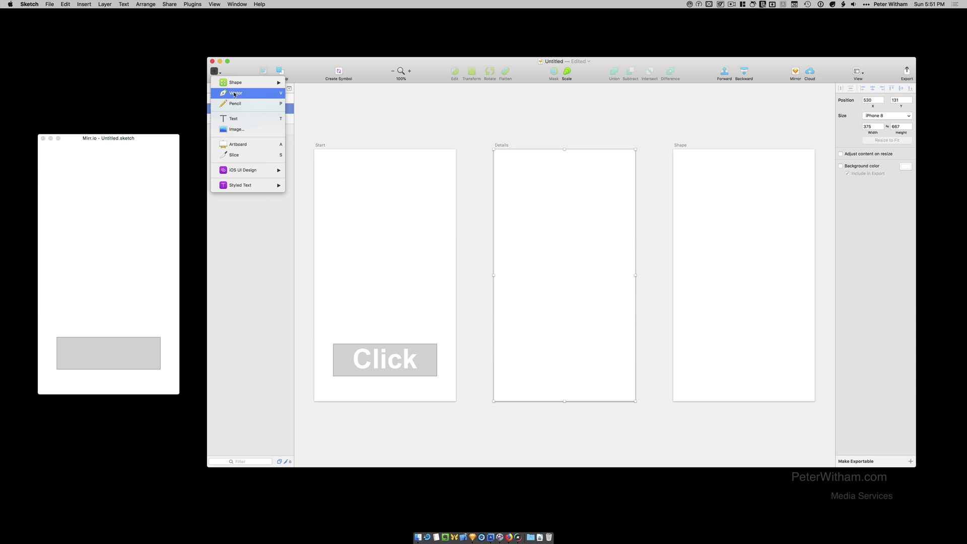
{"action": "mouse_move", "coordinate": [262, 84]}
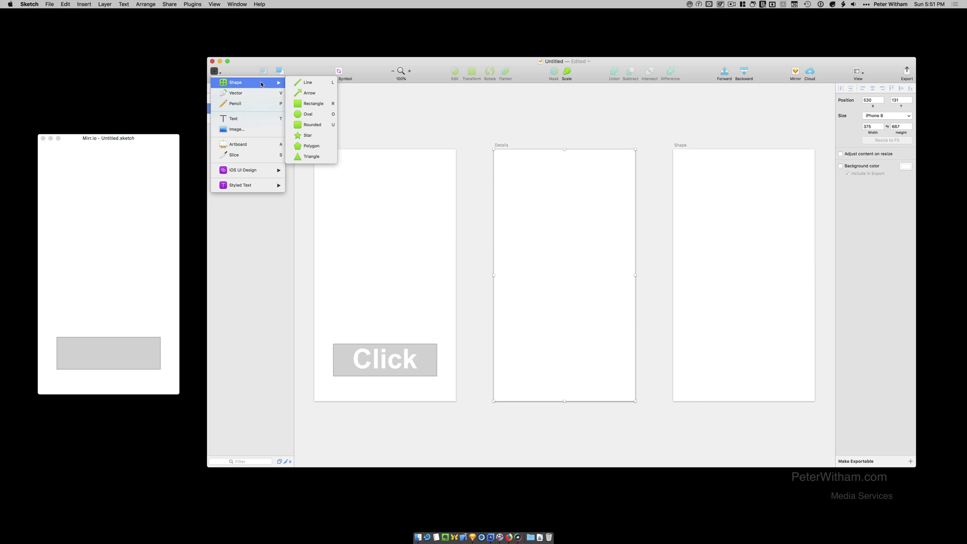
{"action": "left_click", "coordinate": [323, 113]}
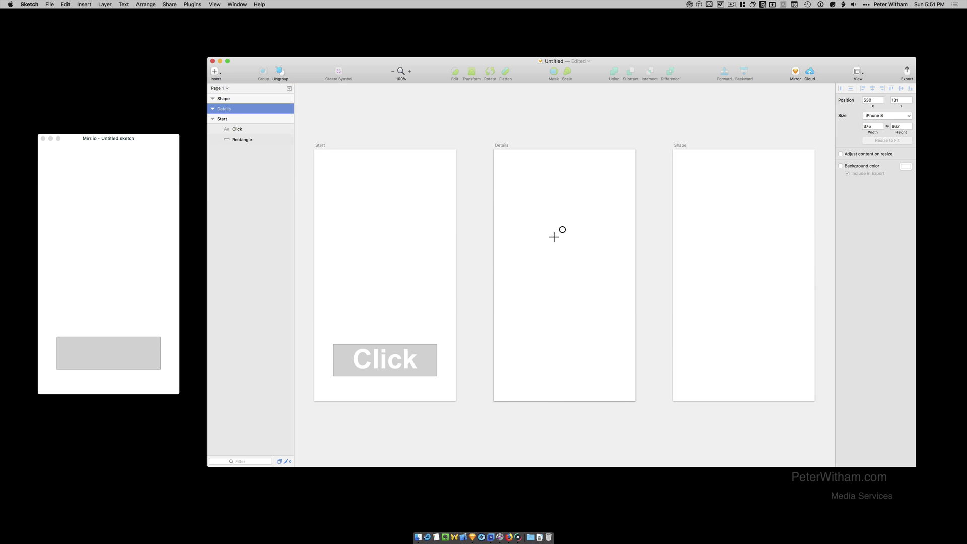
{"action": "left_click_drag", "start_coordinate": [535, 221], "coordinate": [596, 285]}
{"action": "mouse_move", "coordinate": [560, 255]}
{"action": "left_mouse_down"}
{"action": "mouse_move", "coordinate": [571, 255]}
{"action": "mouse_move", "coordinate": [559, 253]}
{"action": "left_mouse_up"}
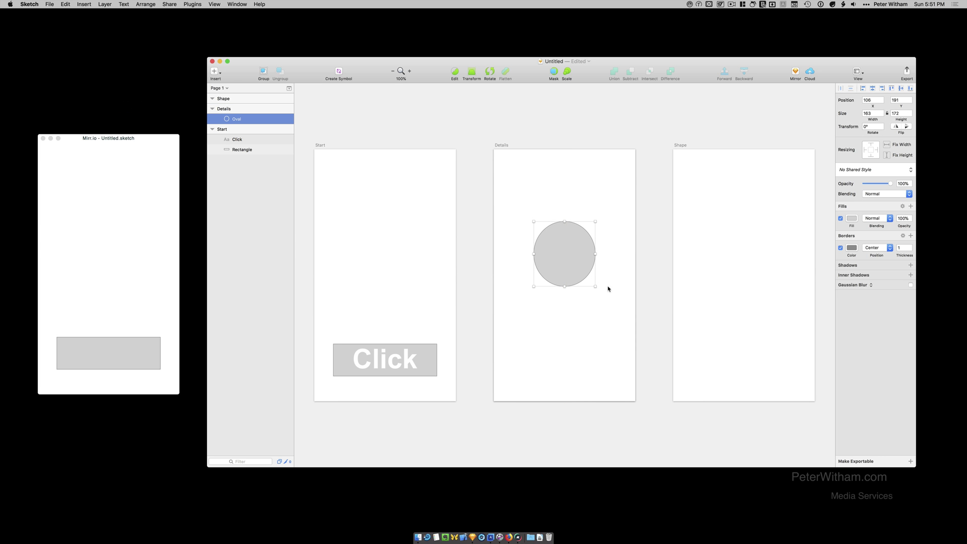
{"action": "left_click", "coordinate": [768, 213]}
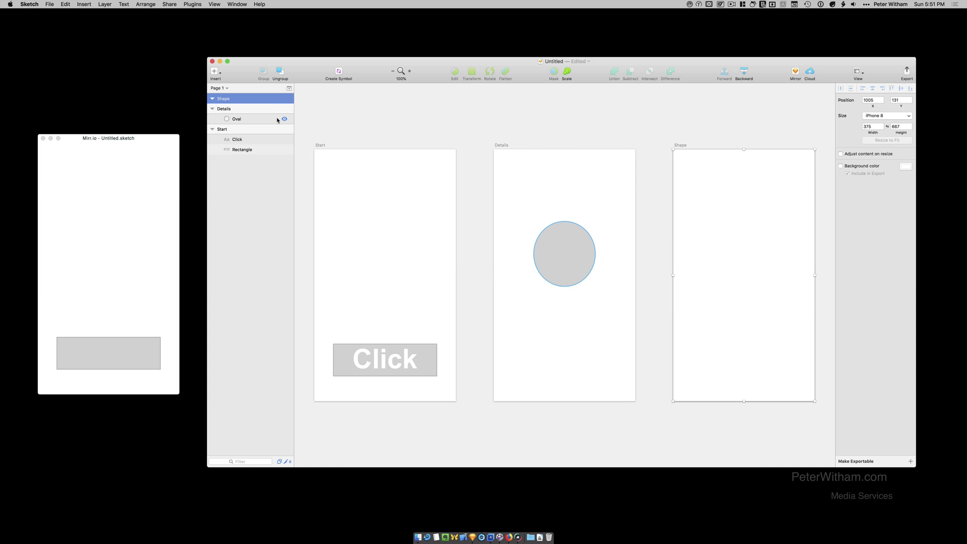
Draw a star below the circle on the Details artboard, redoing the first attempt.
{"action": "left_click", "coordinate": [215, 72]}
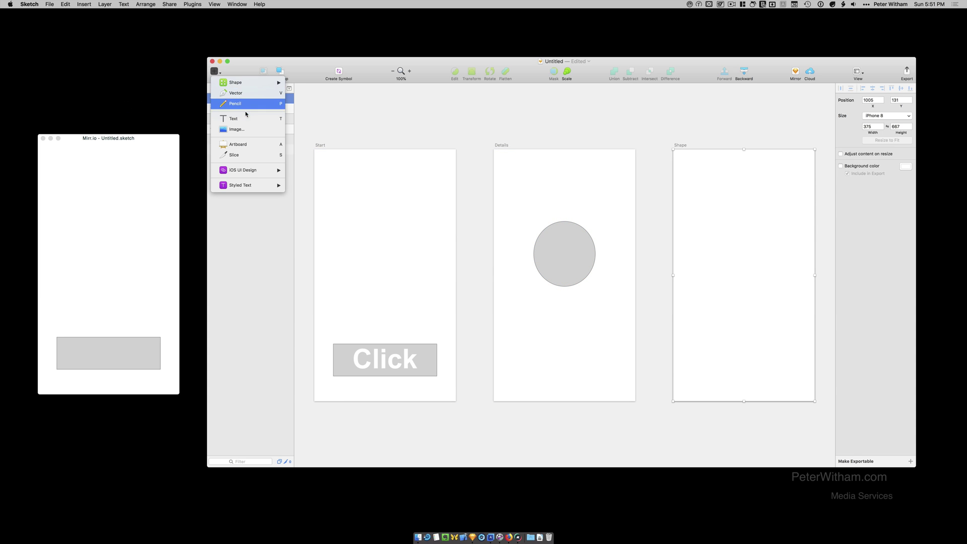
{"action": "mouse_move", "coordinate": [255, 84]}
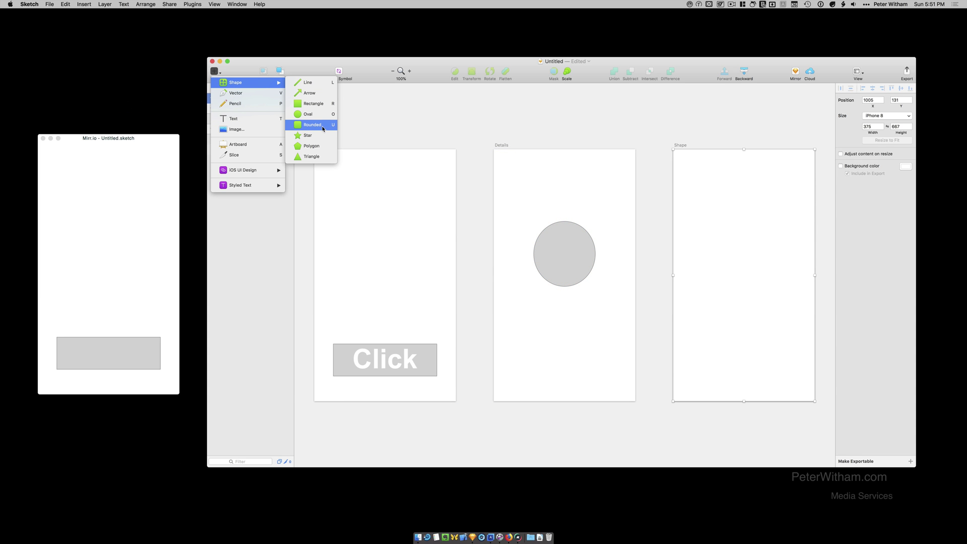
{"action": "left_click", "coordinate": [326, 140]}
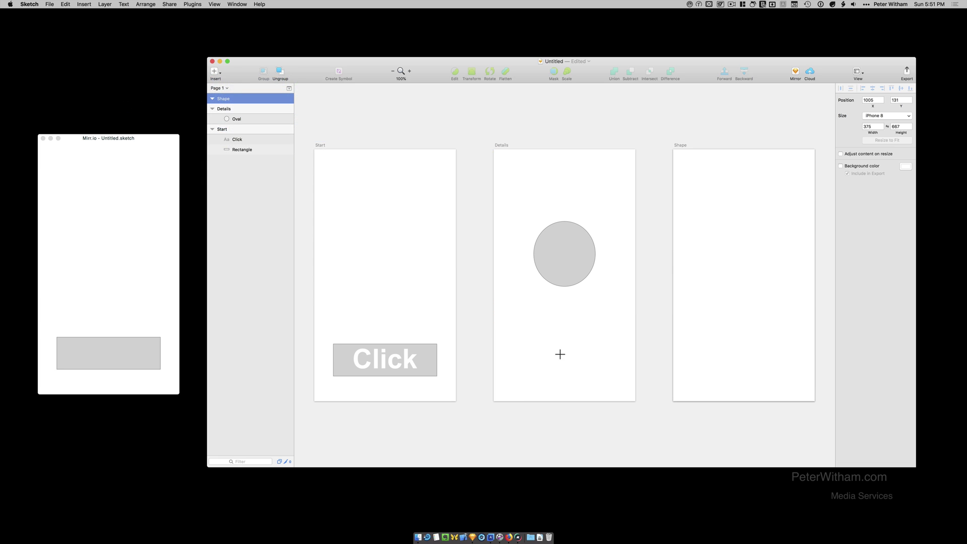
{"action": "left_click_drag", "start_coordinate": [557, 349], "coordinate": [599, 352]}
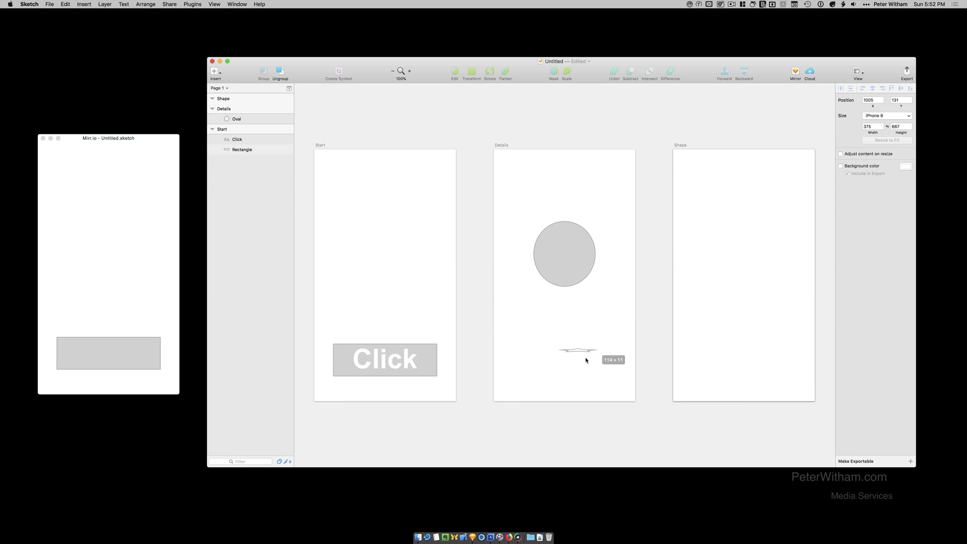
{"action": "key", "text": "super+z"}
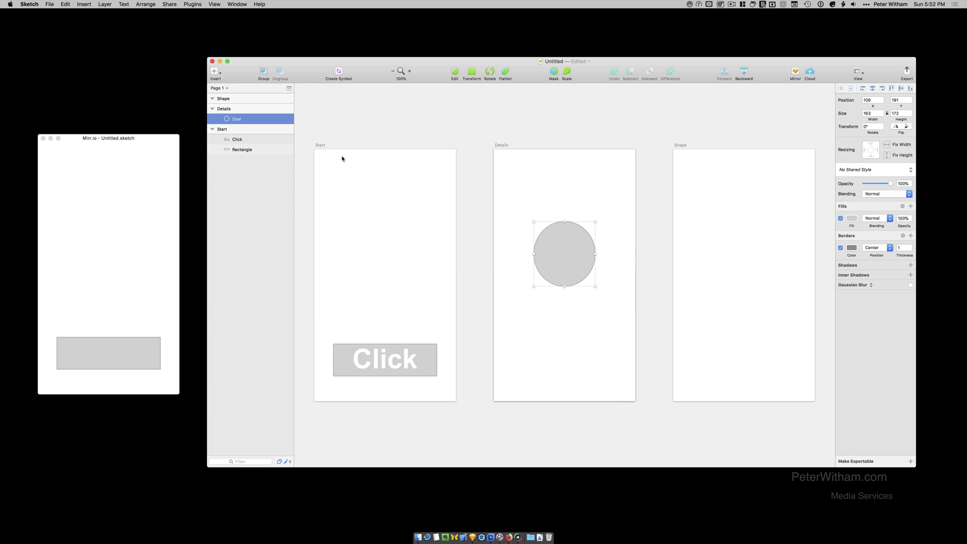
{"action": "left_click", "coordinate": [215, 71]}
{"action": "mouse_move", "coordinate": [251, 82]}
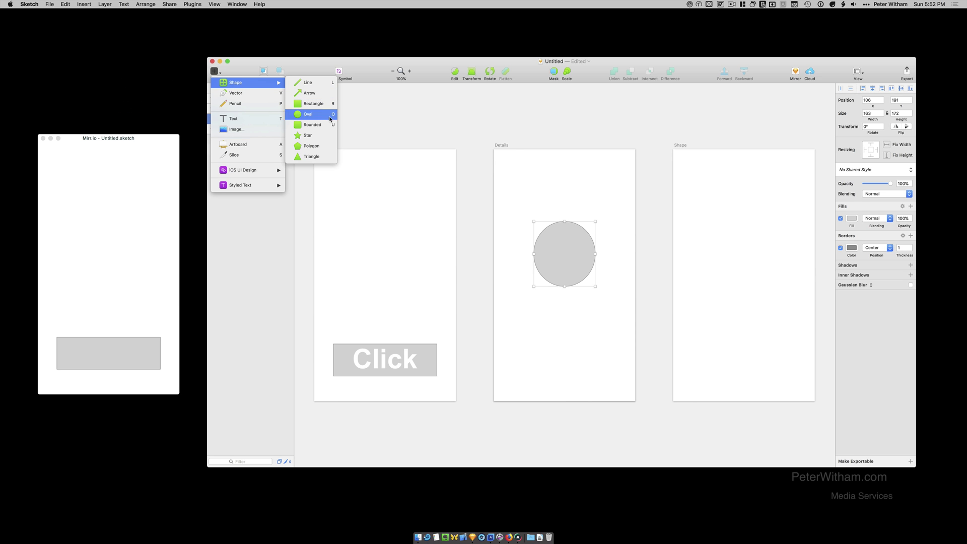
{"action": "left_click", "coordinate": [308, 135]}
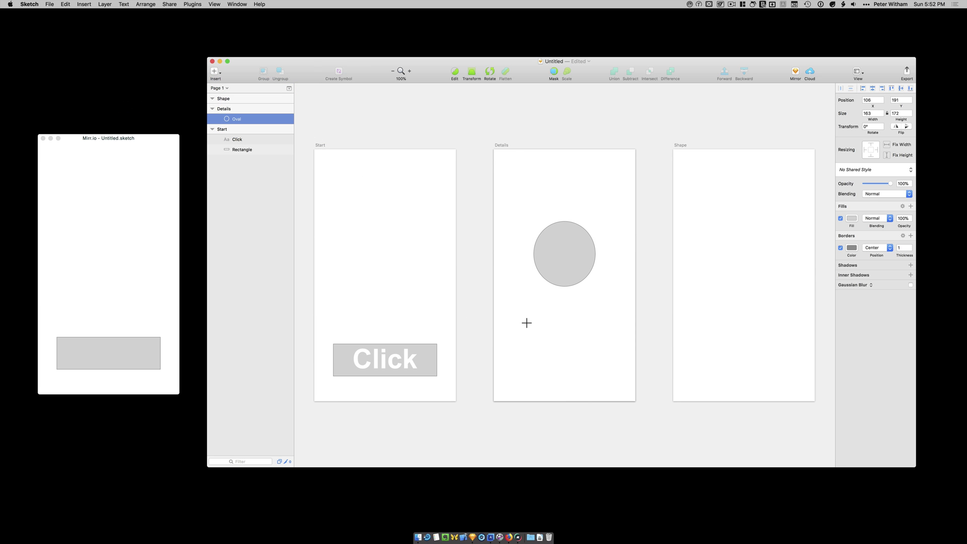
{"action": "left_click_drag", "start_coordinate": [522, 316], "coordinate": [569, 350]}
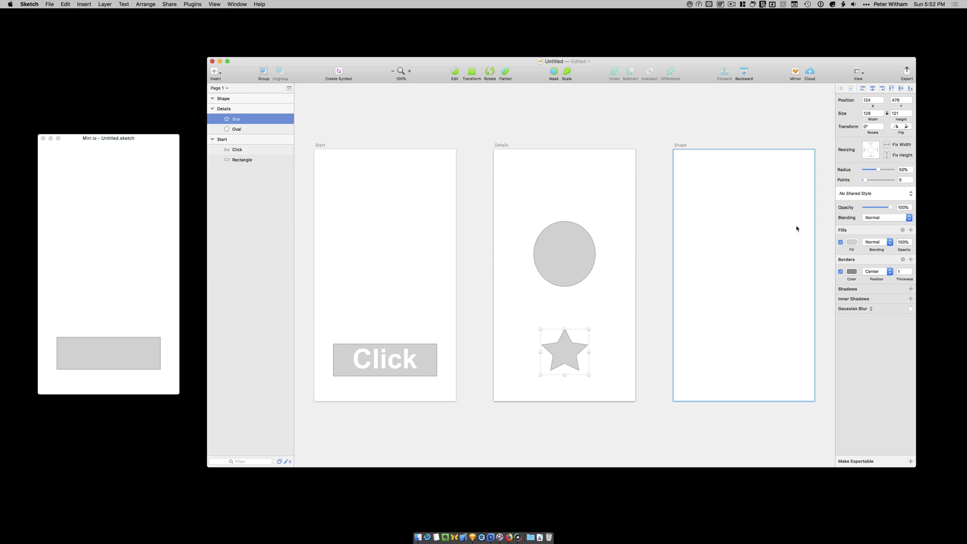
Set the star's fill colour to dark red 851C1C.
{"action": "left_click", "coordinate": [851, 244]}
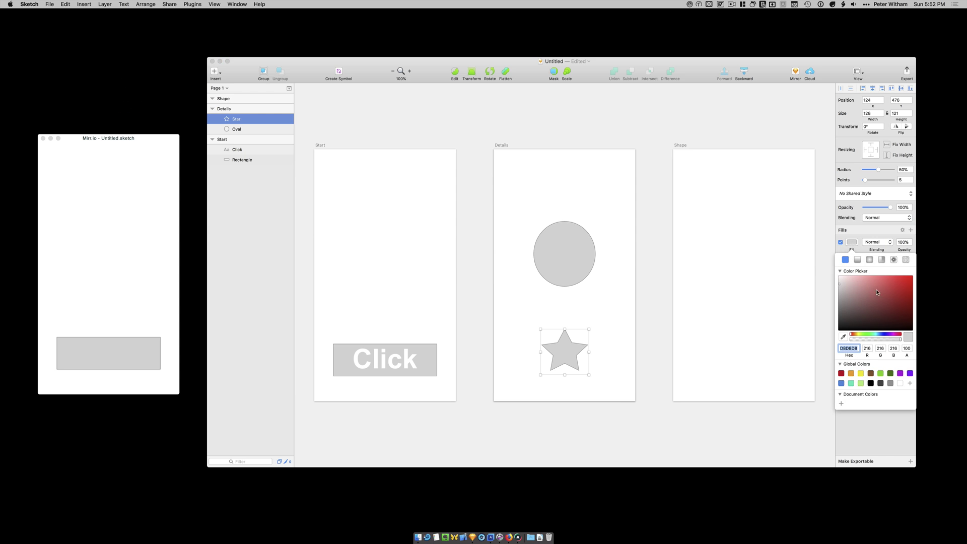
{"action": "left_click", "coordinate": [896, 302]}
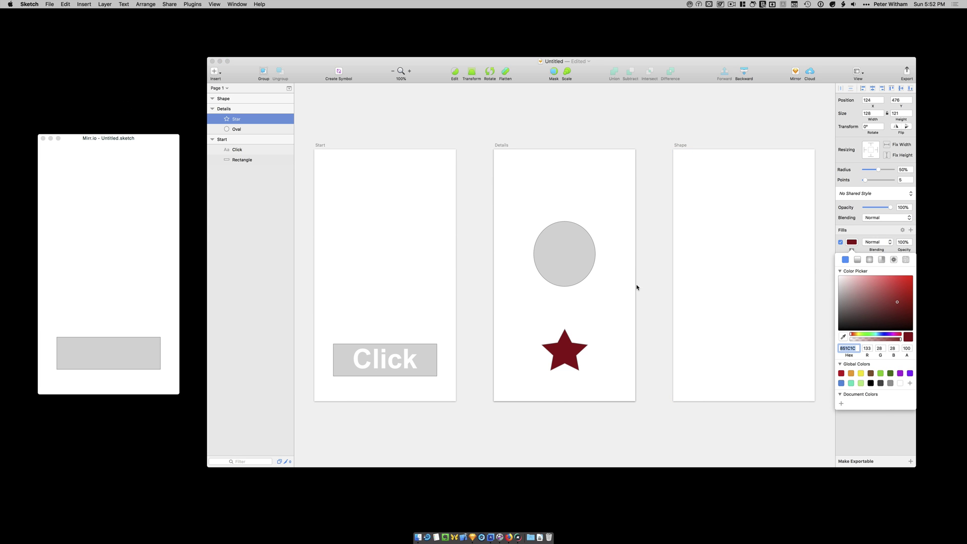
{"action": "left_click", "coordinate": [654, 287]}
{"action": "left_click", "coordinate": [736, 261]}
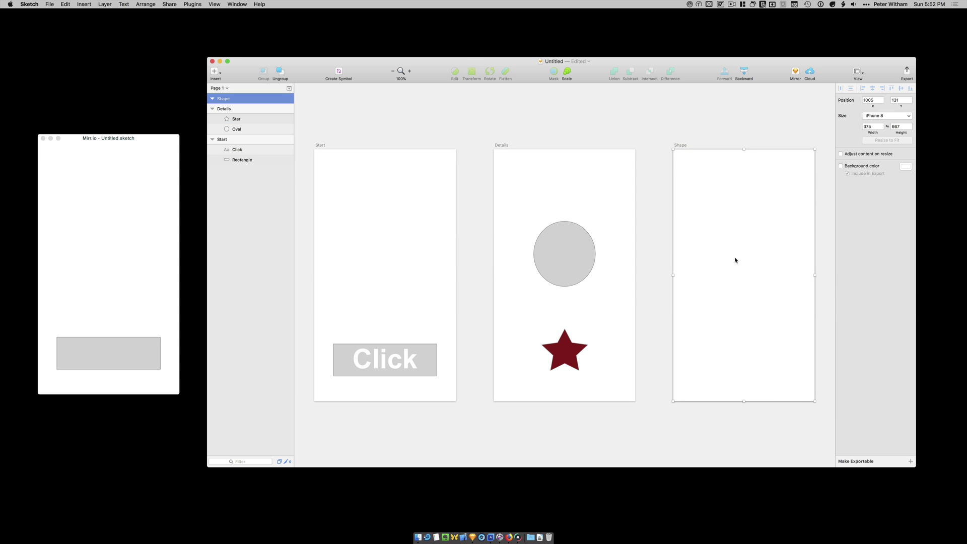
Draw a horizontal left-pointing arrow near the bottom of the Shape artboard.
{"action": "left_click", "coordinate": [214, 73]}
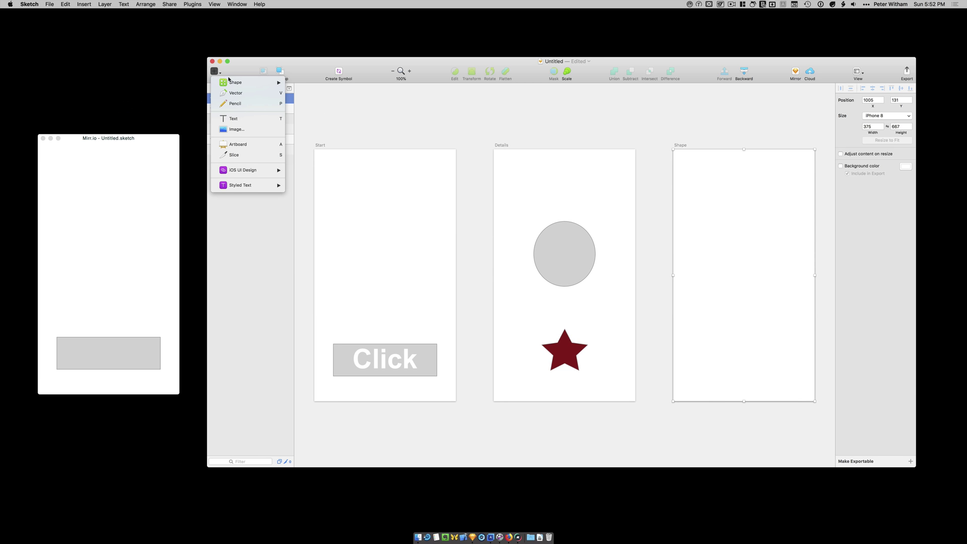
{"action": "mouse_move", "coordinate": [249, 82]}
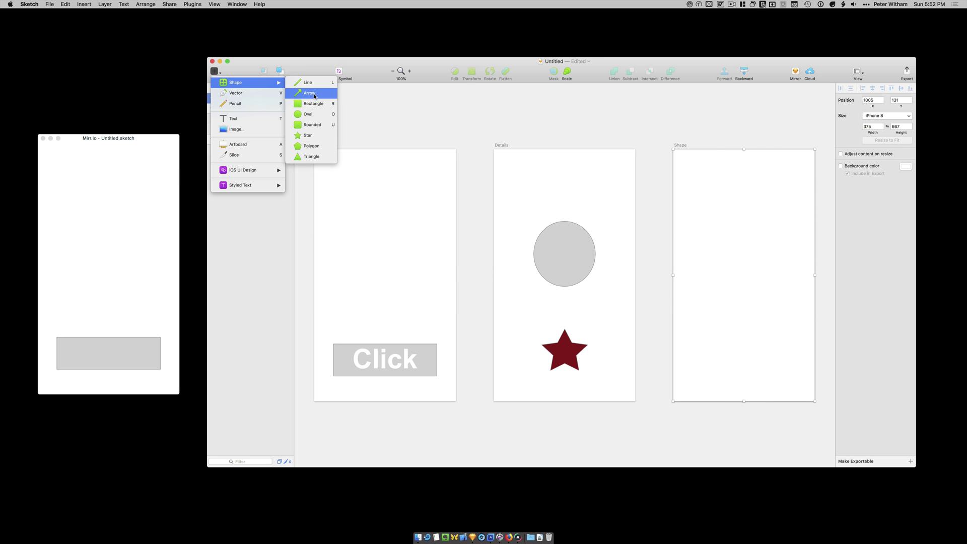
{"action": "left_click", "coordinate": [315, 95]}
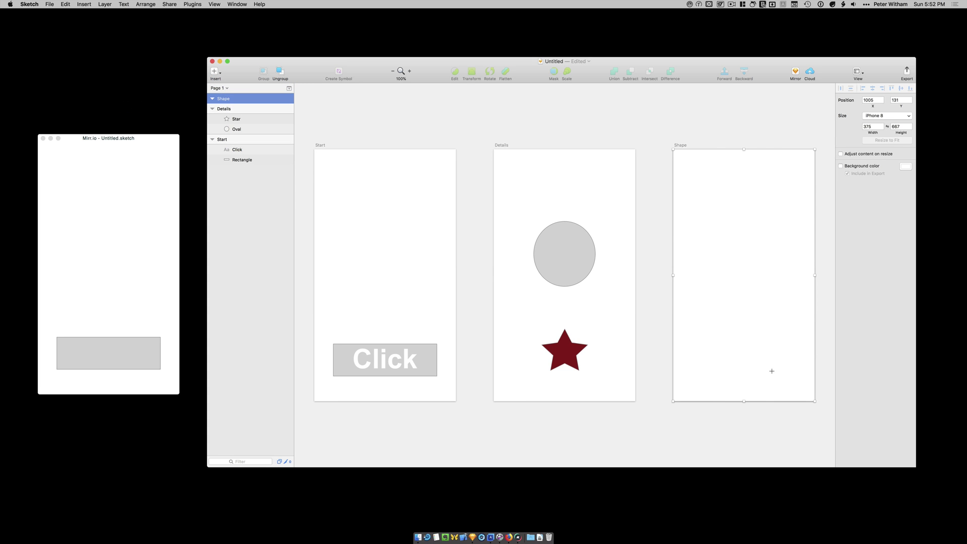
{"action": "left_click_drag", "start_coordinate": [771, 370], "coordinate": [716, 365]}
{"action": "left_click_drag", "start_coordinate": [714, 365], "coordinate": [710, 369]}
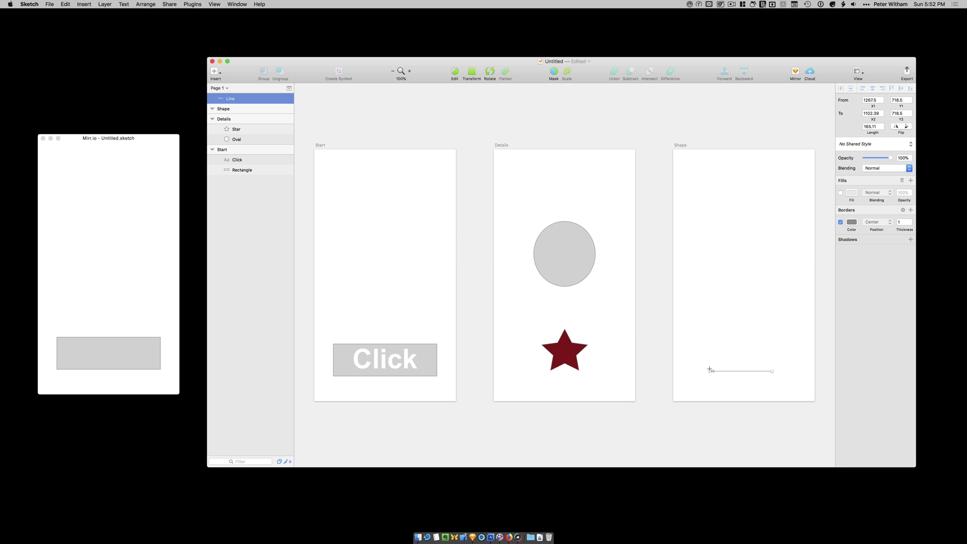
{"action": "key", "text": "Return"}
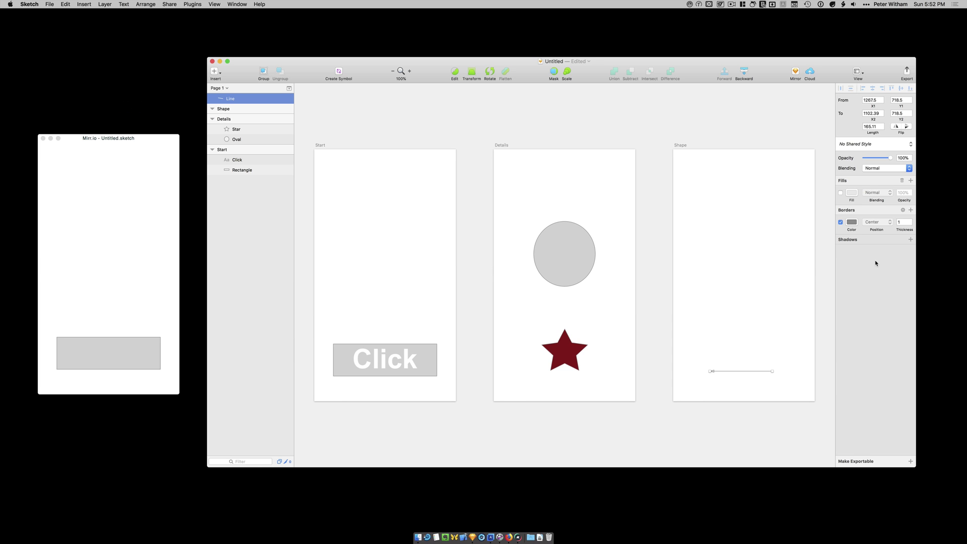
{"action": "left_click", "coordinate": [644, 315]}
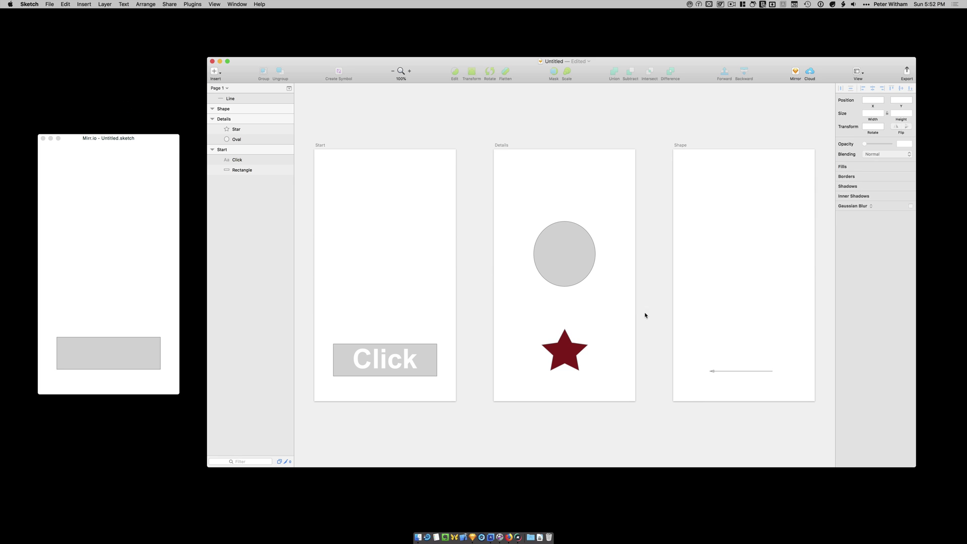
{"action": "left_click", "coordinate": [713, 371]}
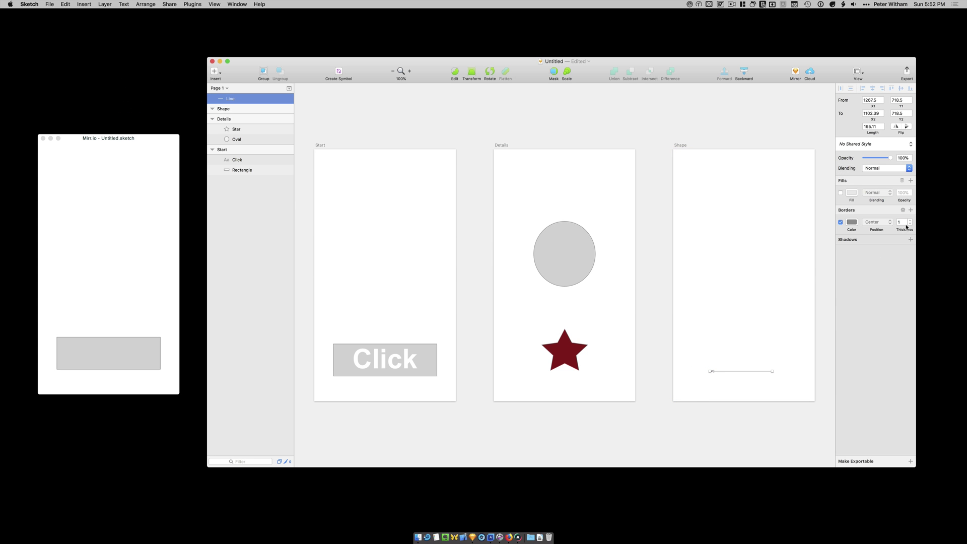
Raise the arrow's border thickness to 20 and nudge it slightly right.
{"action": "left_click", "coordinate": [910, 220]}
{"action": "left_click", "coordinate": [911, 220]}
{"action": "left_click", "coordinate": [910, 219]}
{"action": "left_click", "coordinate": [910, 220]}
{"action": "left_click", "coordinate": [911, 220]}
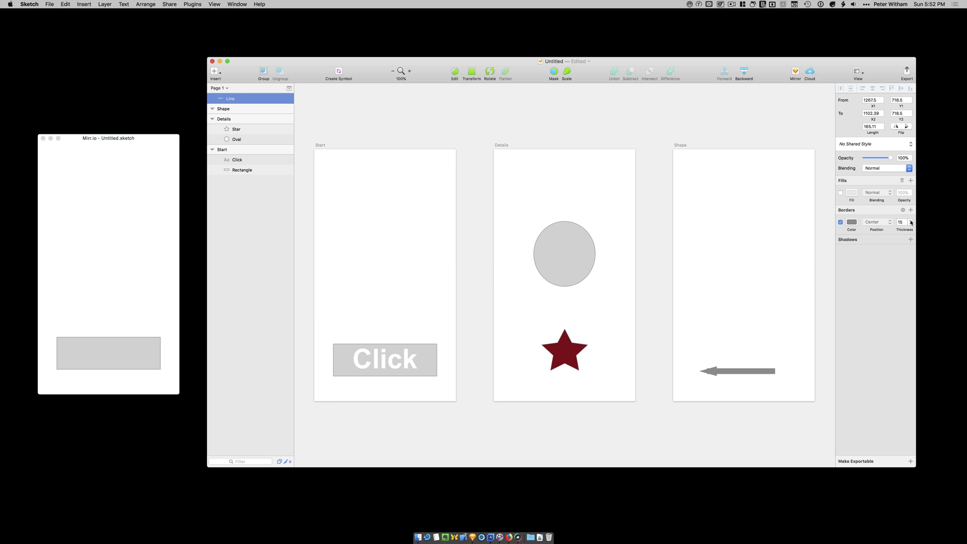
{"action": "left_click", "coordinate": [911, 220]}
{"action": "left_click", "coordinate": [911, 220]}
{"action": "left_click_drag", "start_coordinate": [725, 372], "coordinate": [733, 372]}
{"action": "left_click", "coordinate": [656, 363]}
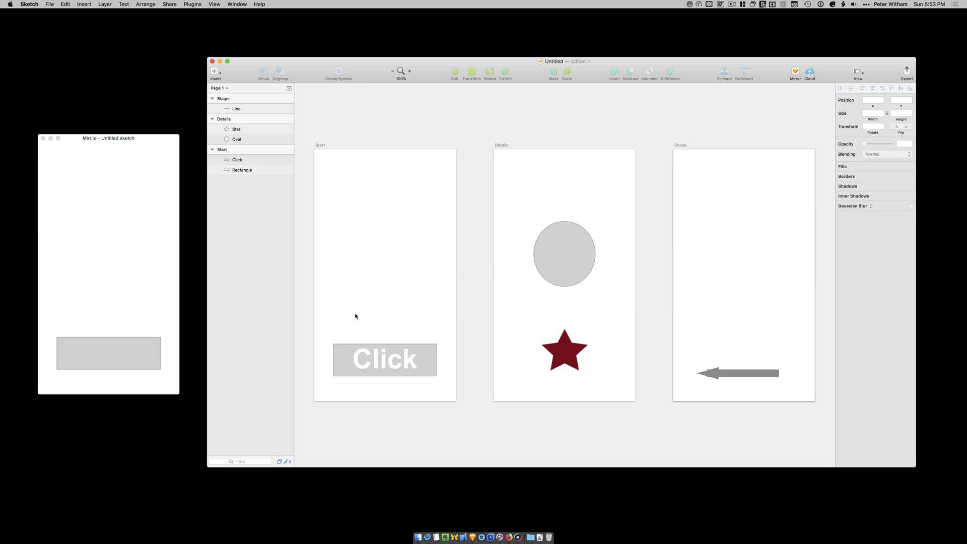
Refresh the Mirr.io preview to show the Click button, then select its rectangle in Sketch.
{"action": "left_click", "coordinate": [151, 146]}
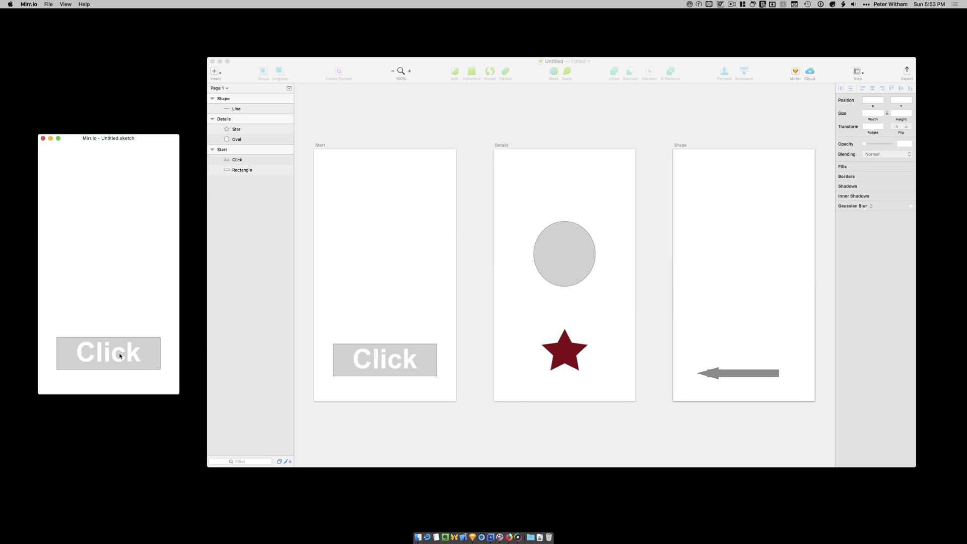
{"action": "left_click", "coordinate": [415, 117]}
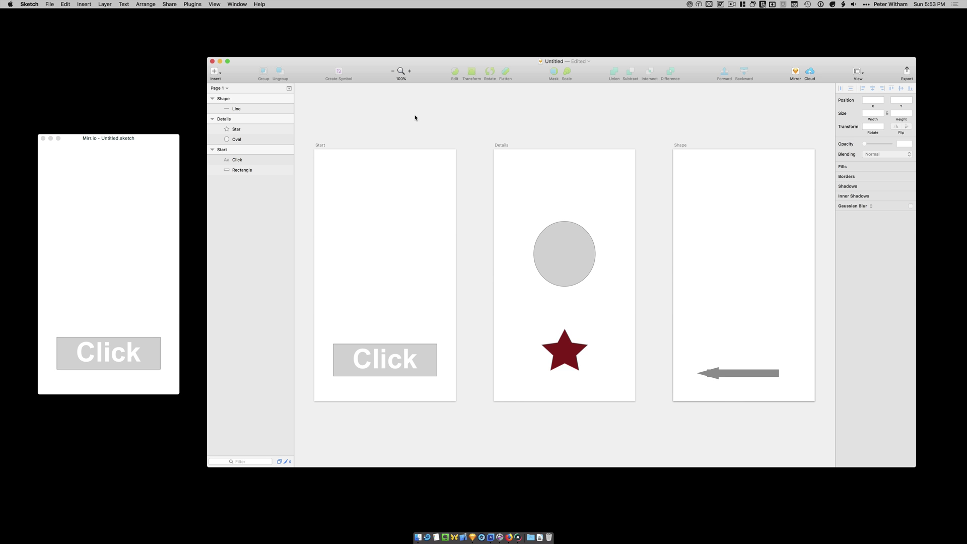
{"action": "left_click", "coordinate": [434, 349]}
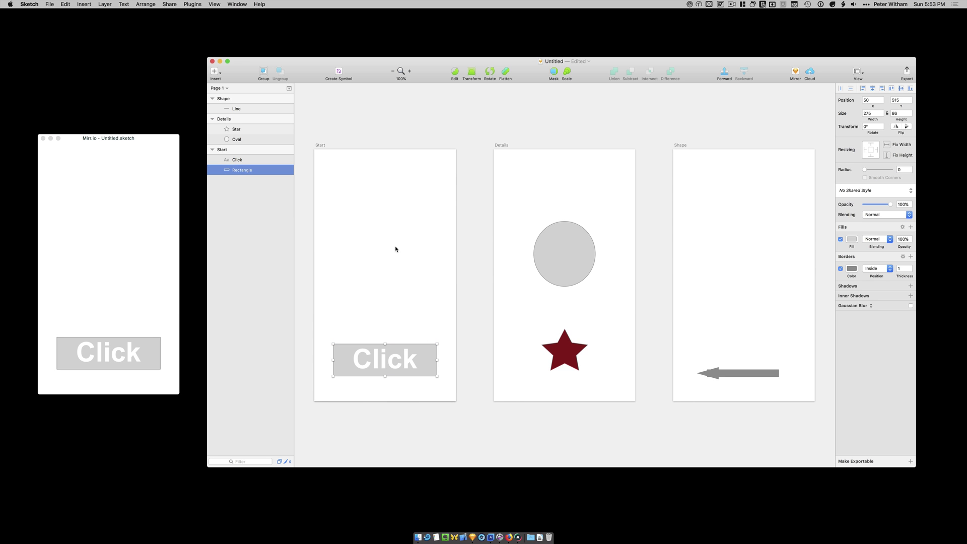
Add a Mirr.io Tap event on the rectangle that slides from right to Details.
{"action": "left_click", "coordinate": [190, 4]}
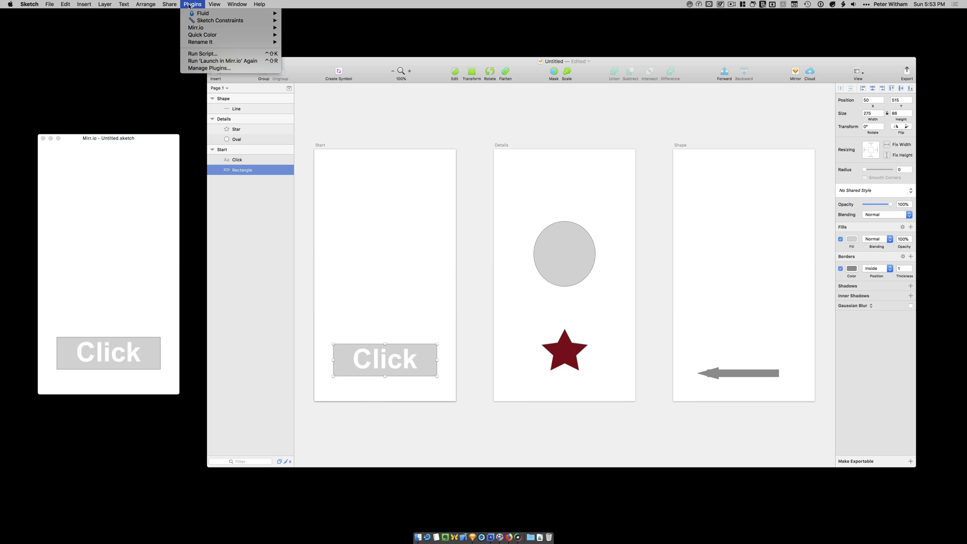
{"action": "mouse_move", "coordinate": [257, 28]}
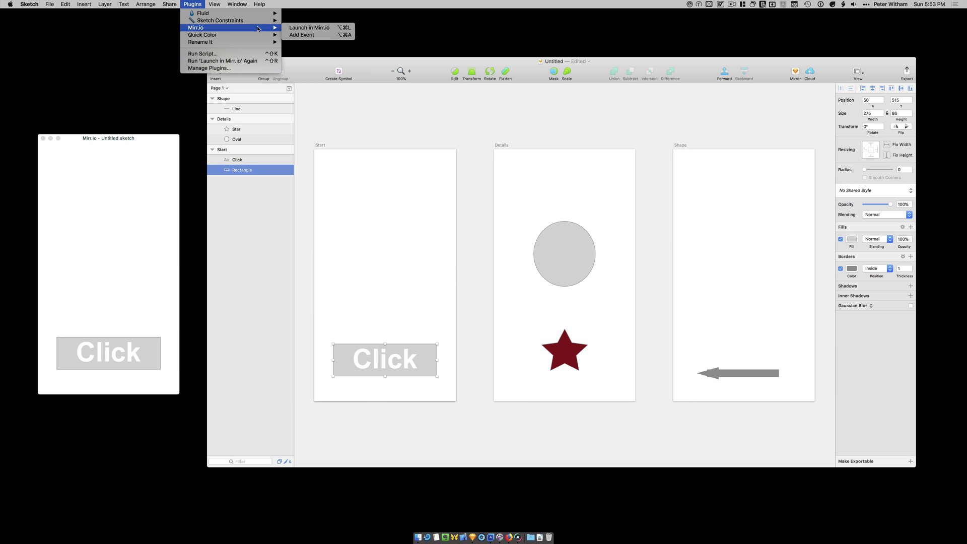
{"action": "left_click", "coordinate": [302, 35]}
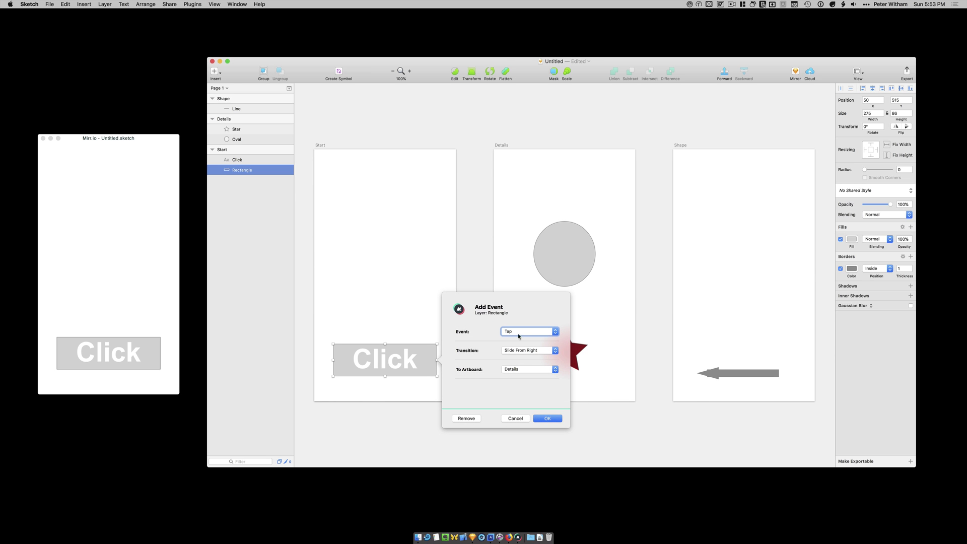
{"action": "left_click", "coordinate": [530, 333]}
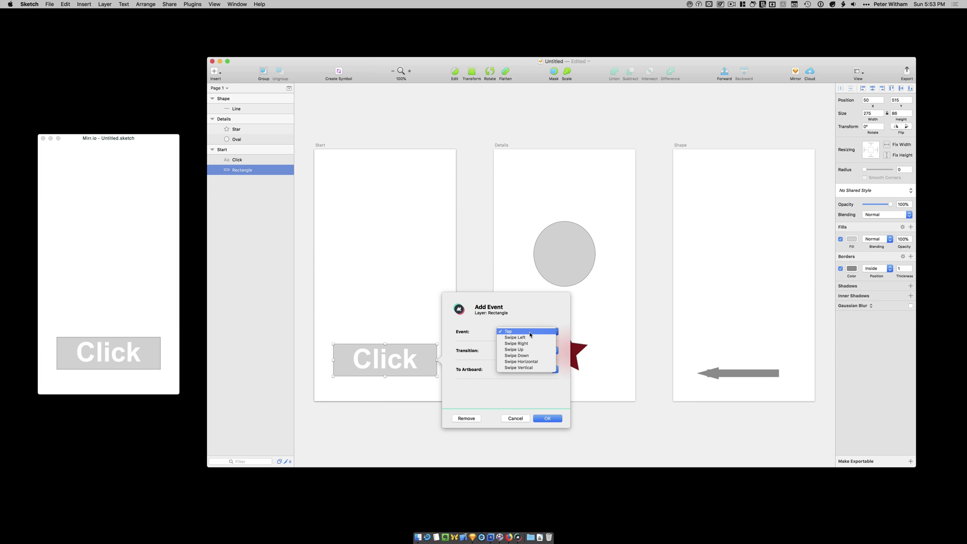
{"action": "left_click", "coordinate": [529, 333]}
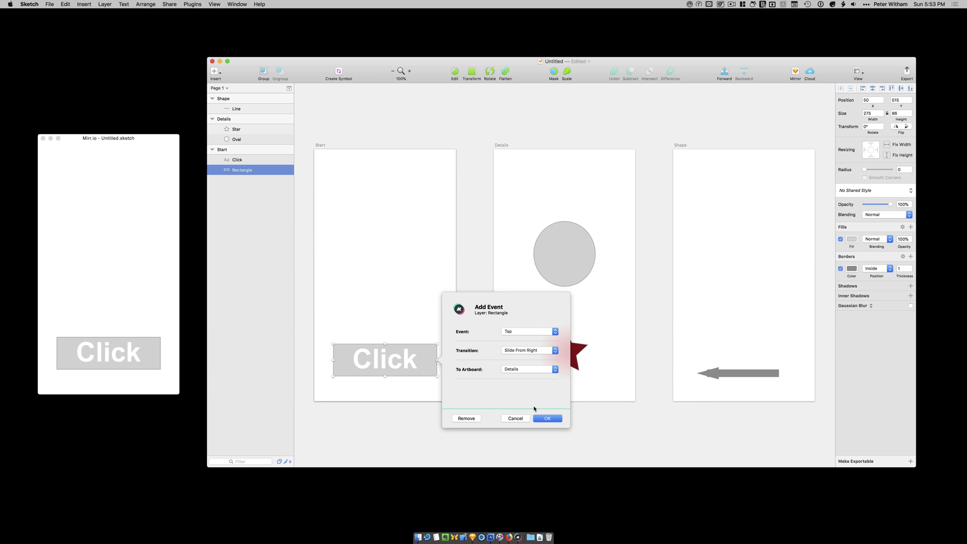
{"action": "left_click", "coordinate": [547, 419]}
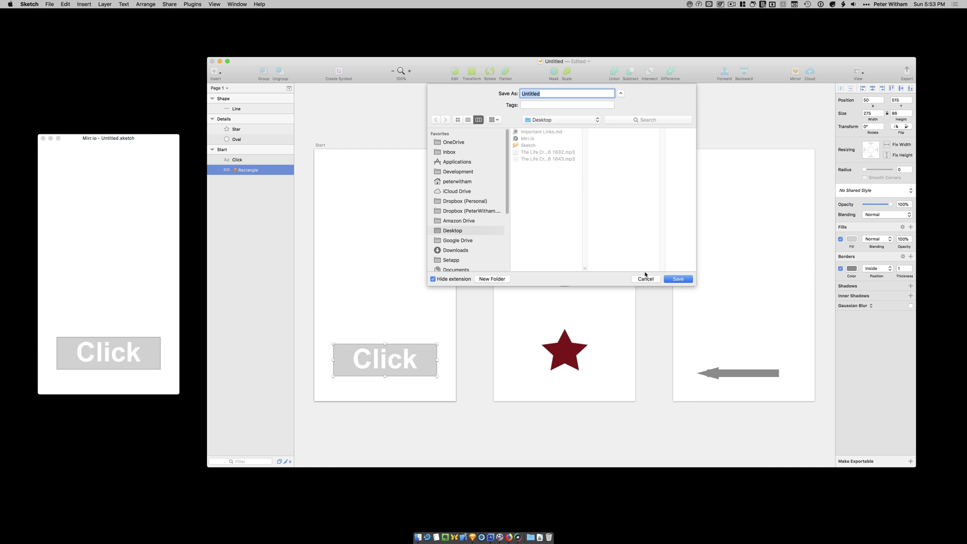
Save the document as 'test' and select the star on the Details artboard.
{"action": "type", "text": "M"}
{"action": "key", "text": "Return"}
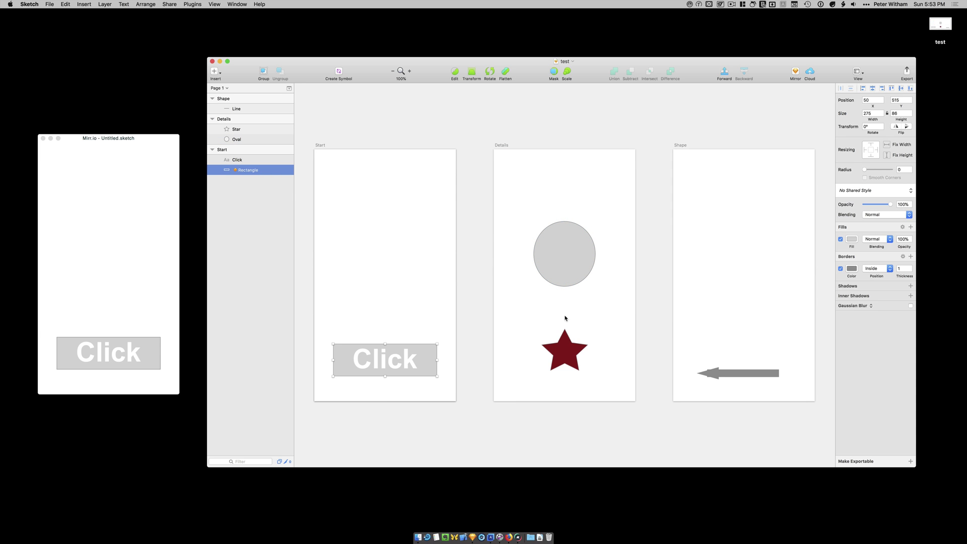
{"action": "left_click", "coordinate": [527, 298]}
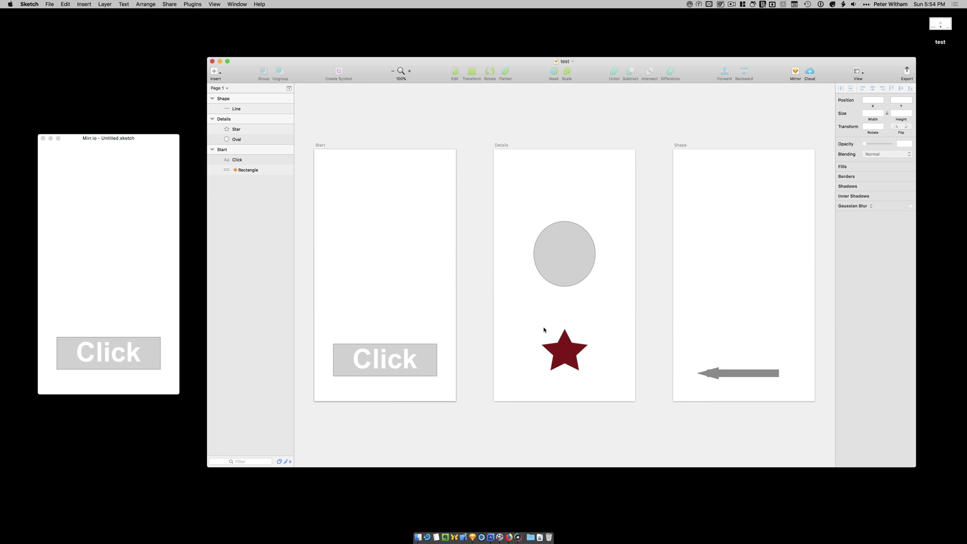
{"action": "left_click", "coordinate": [565, 362]}
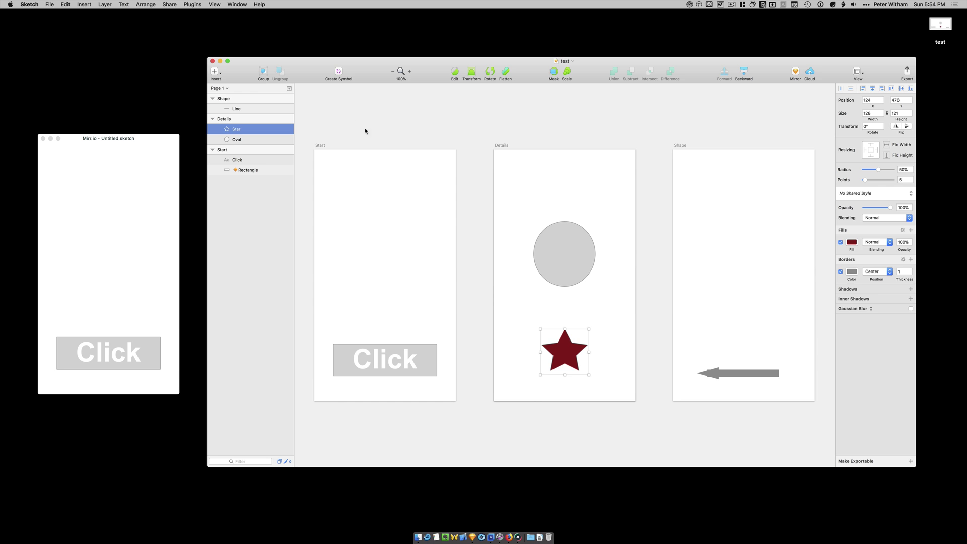
{"action": "key", "text": "alt"}
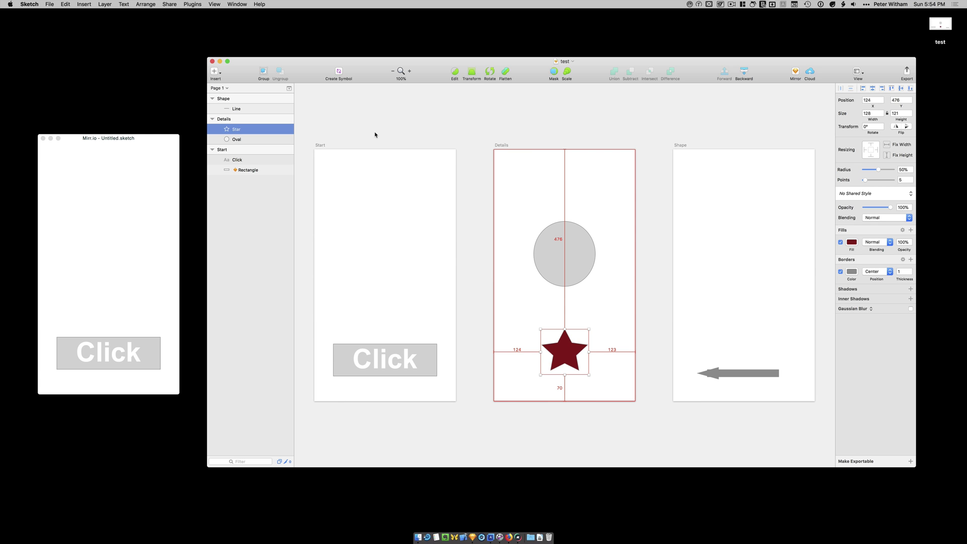
Give the star a Tap event sliding from the left to the Shape artboard.
{"action": "key", "text": "ctrl+alt+e"}
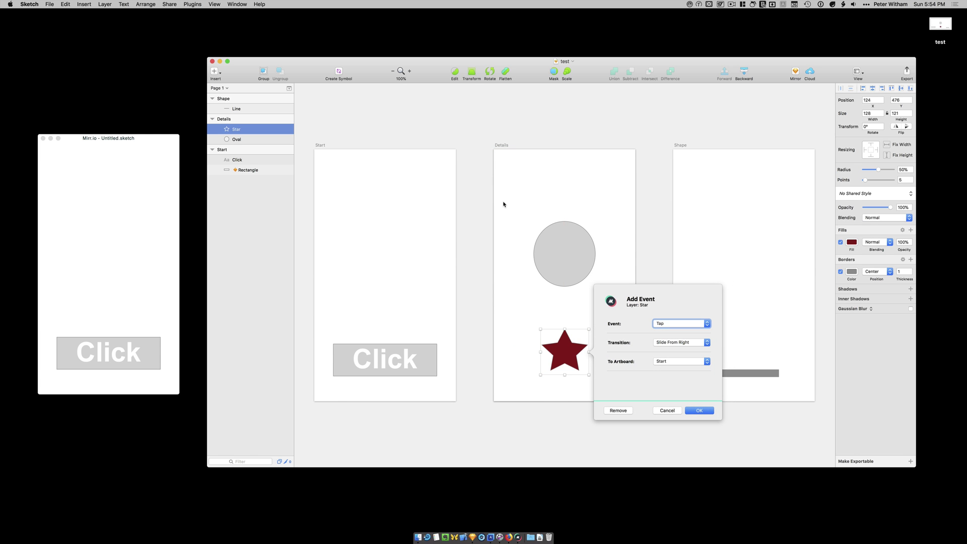
{"action": "left_click", "coordinate": [683, 342]}
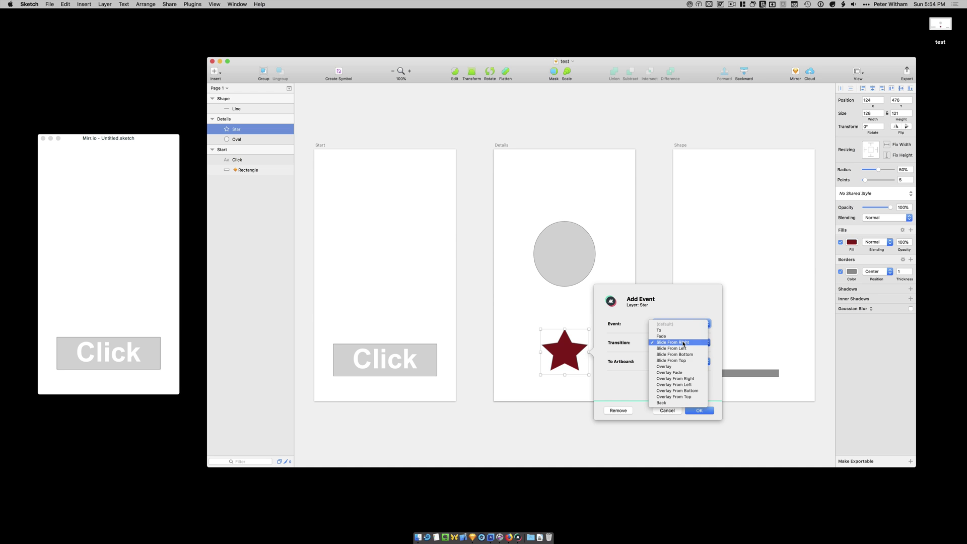
{"action": "left_click", "coordinate": [671, 349]}
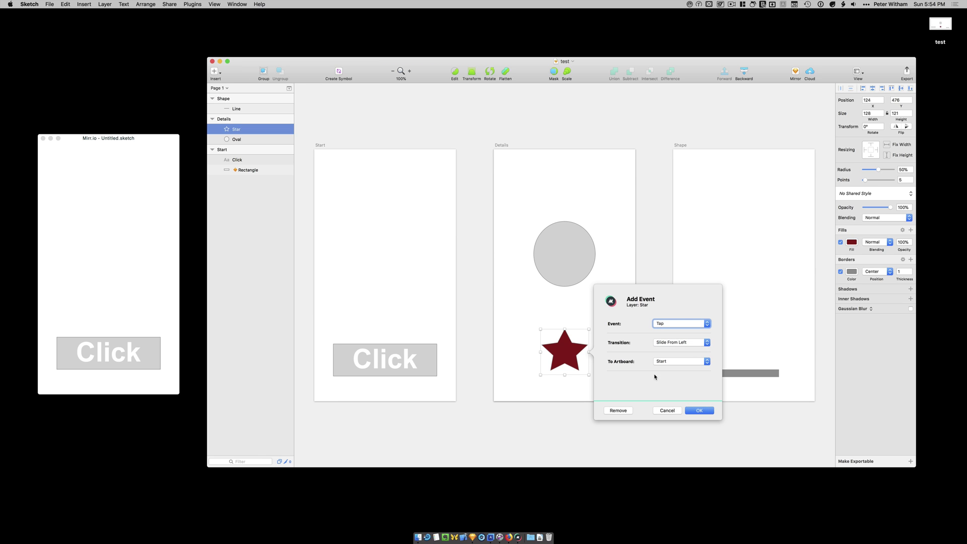
{"action": "left_click", "coordinate": [680, 361]}
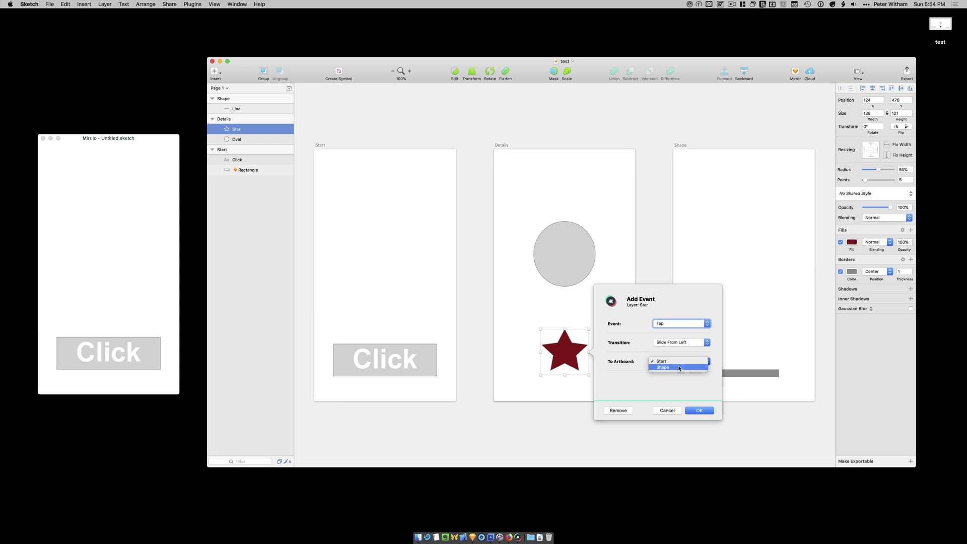
{"action": "left_click", "coordinate": [677, 370]}
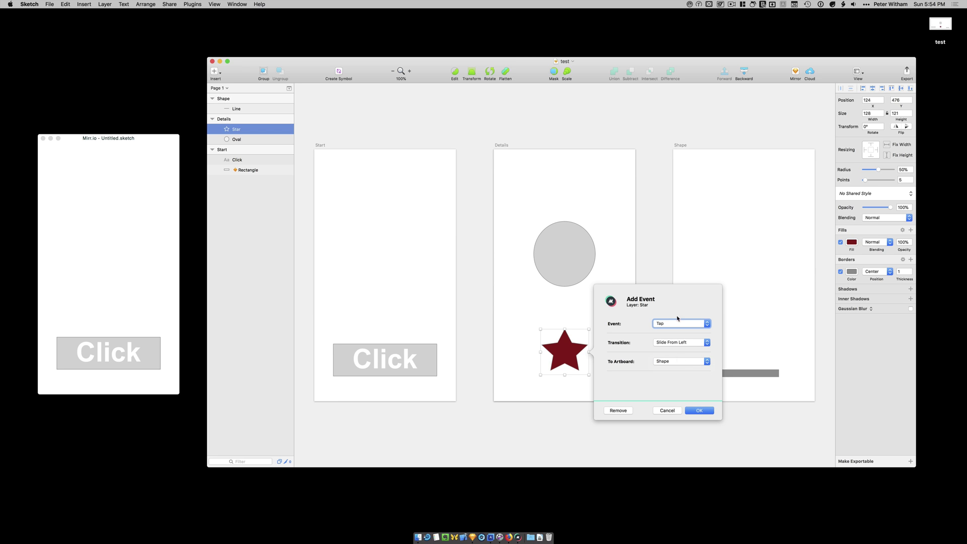
{"action": "left_click", "coordinate": [699, 411]}
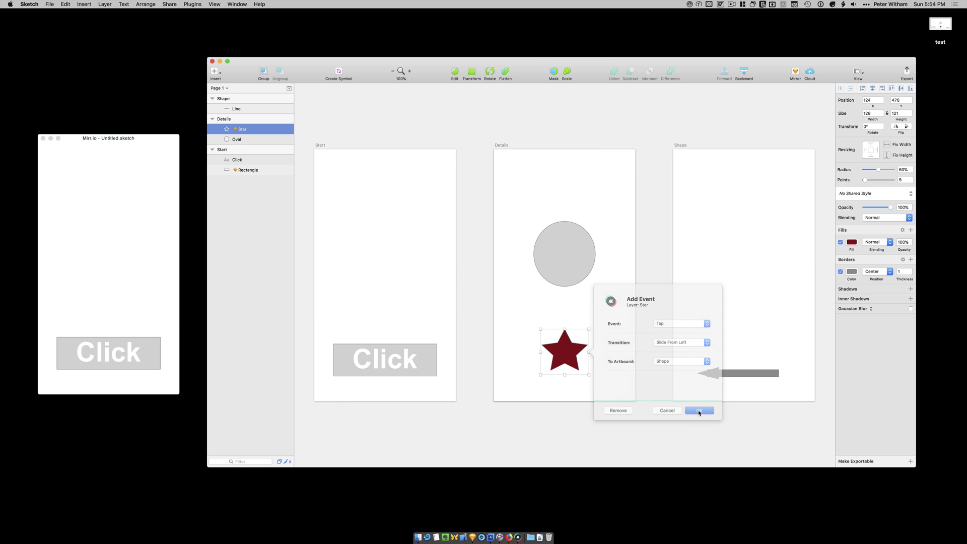
Give the arrow a Tap event with Slide From Right back to the Start artboard.
{"action": "left_click", "coordinate": [739, 338]}
{"action": "left_click", "coordinate": [727, 376]}
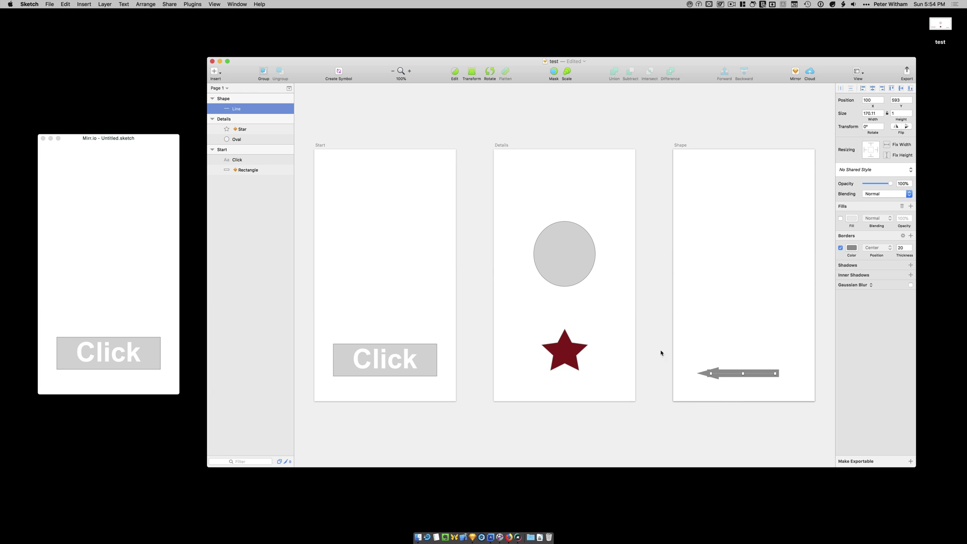
{"action": "left_click", "coordinate": [261, 100]}
{"action": "left_click", "coordinate": [742, 374]}
{"action": "key", "text": "super+alt+e"}
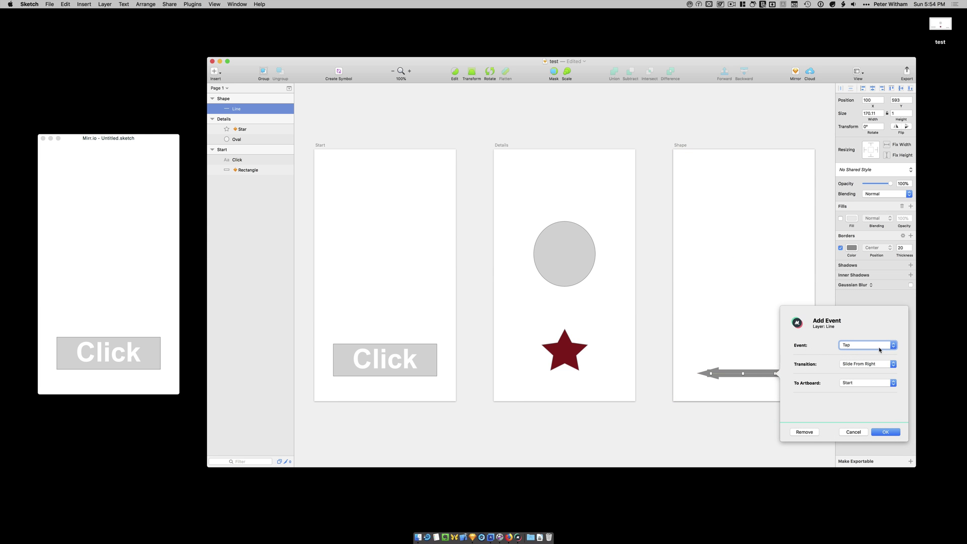
{"action": "left_click", "coordinate": [872, 365]}
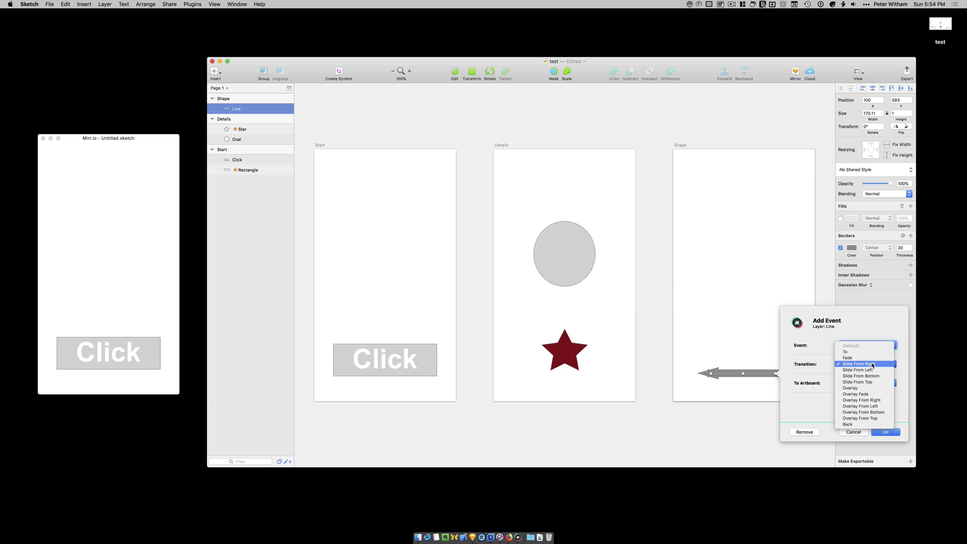
{"action": "left_click", "coordinate": [872, 365]}
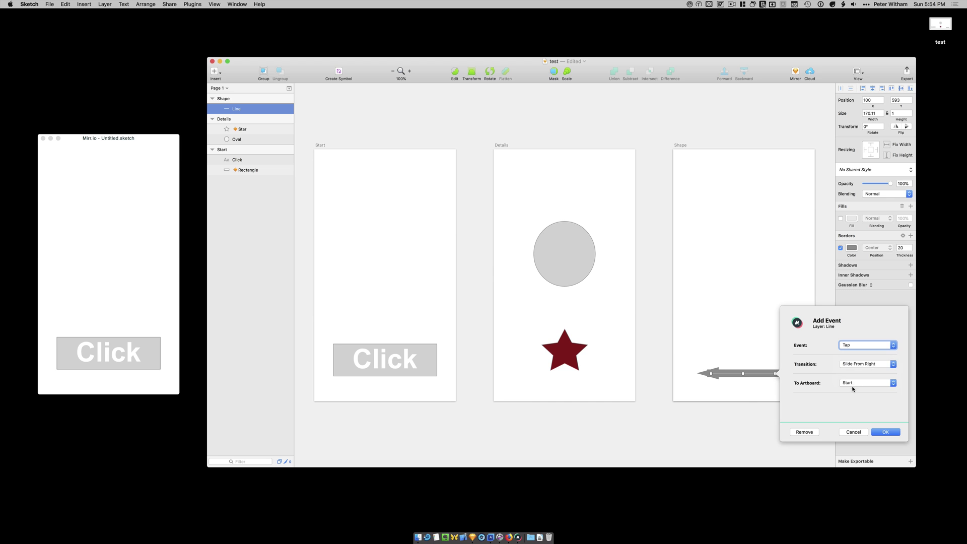
{"action": "left_click", "coordinate": [856, 384]}
{"action": "left_click", "coordinate": [856, 383]}
{"action": "left_click", "coordinate": [885, 432]}
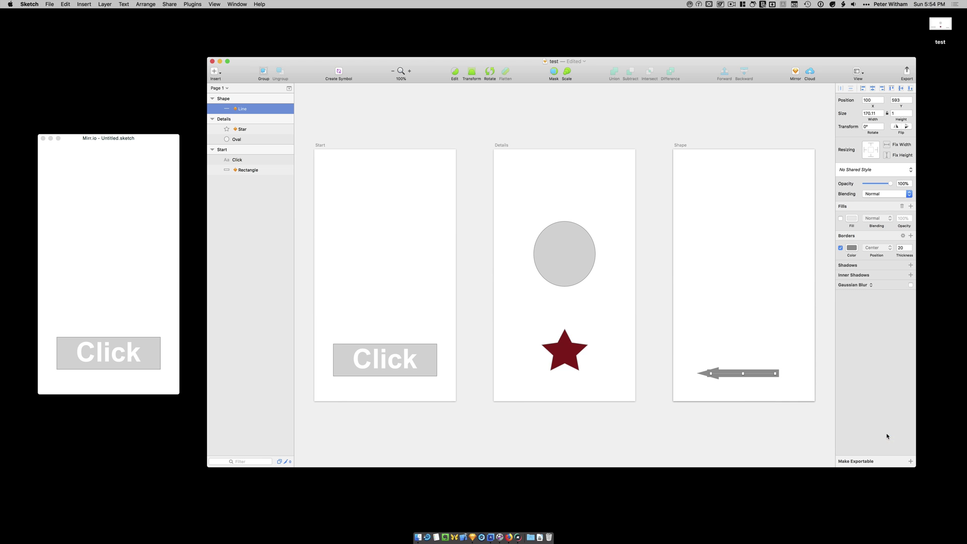
{"action": "left_click", "coordinate": [478, 320]}
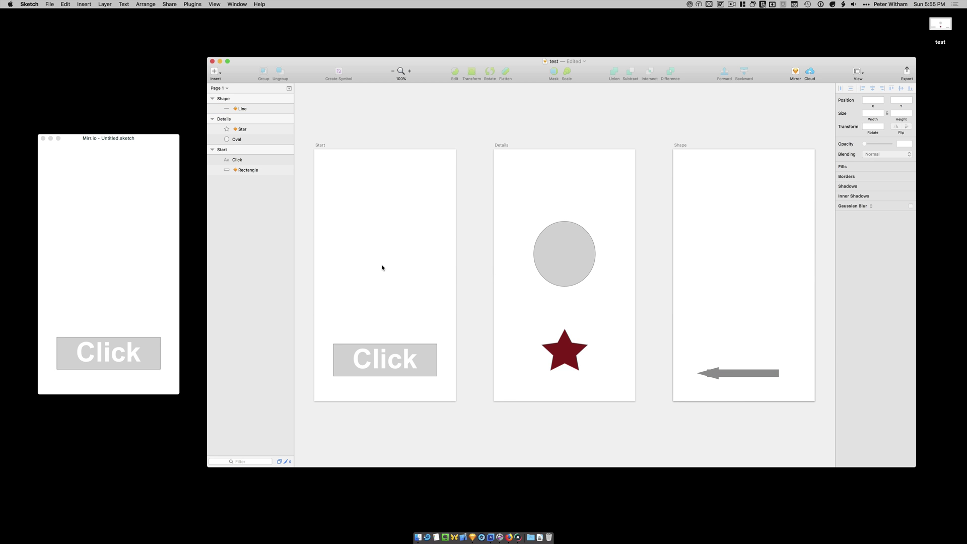
Tap Click, the star and the arrow in Mirr.io to cycle Start, Details, Shape, Start.
{"action": "left_click", "coordinate": [159, 136]}
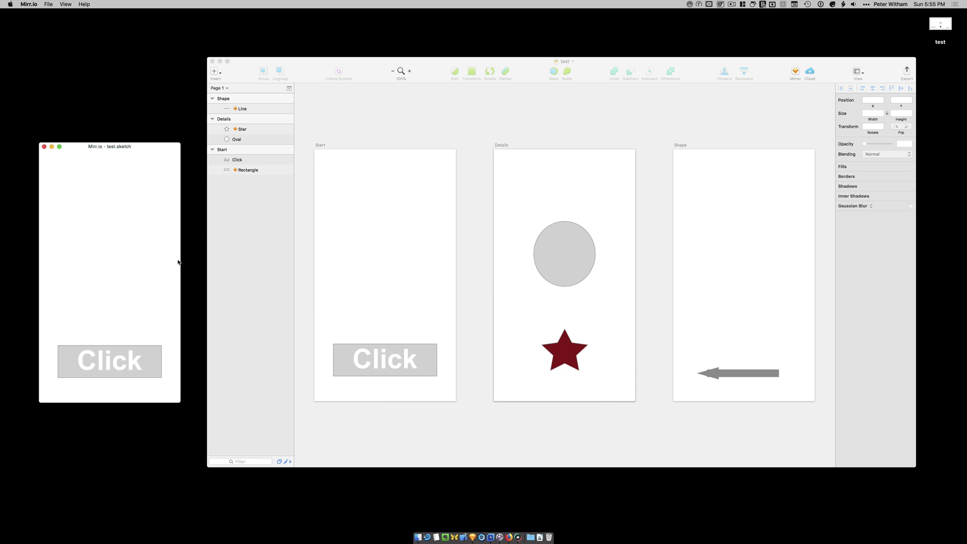
{"action": "left_click", "coordinate": [153, 360]}
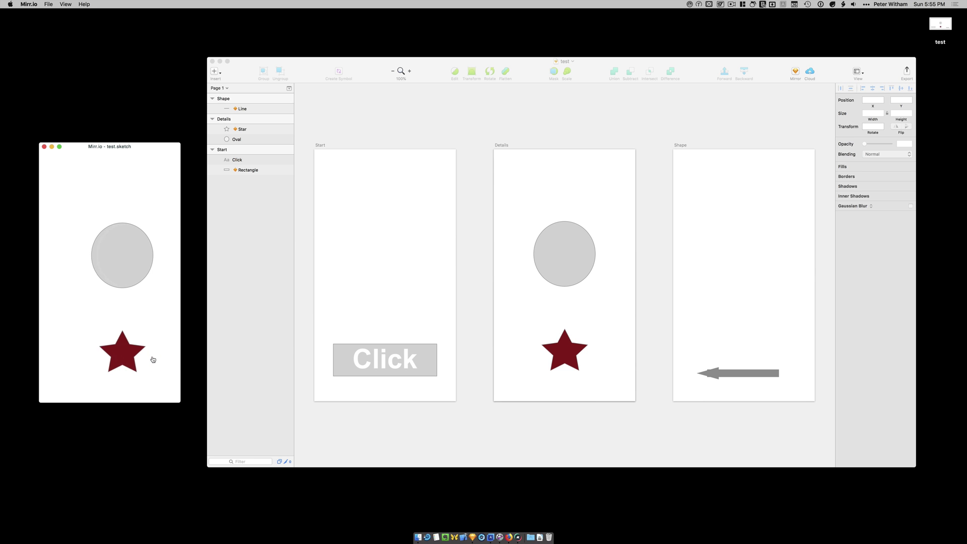
{"action": "left_click", "coordinate": [112, 353]}
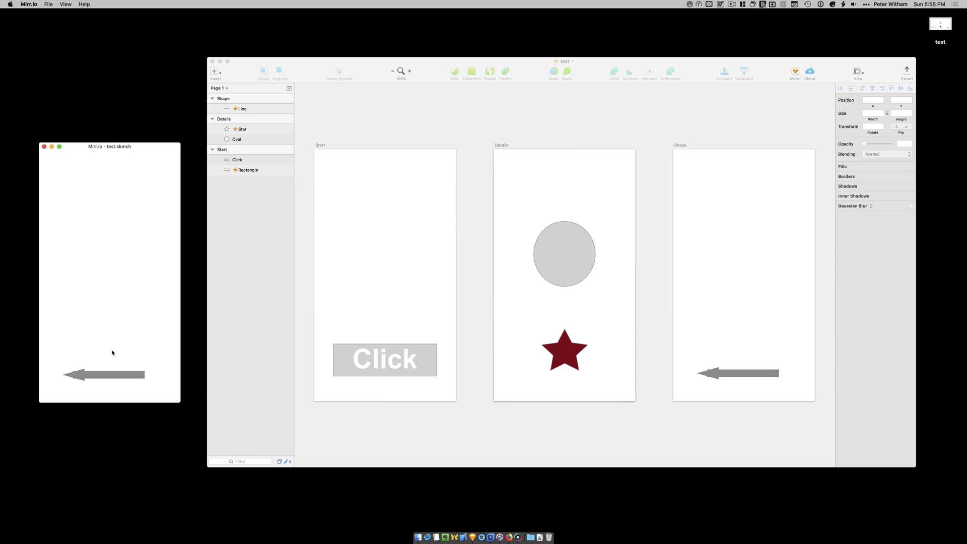
{"action": "left_click", "coordinate": [107, 377]}
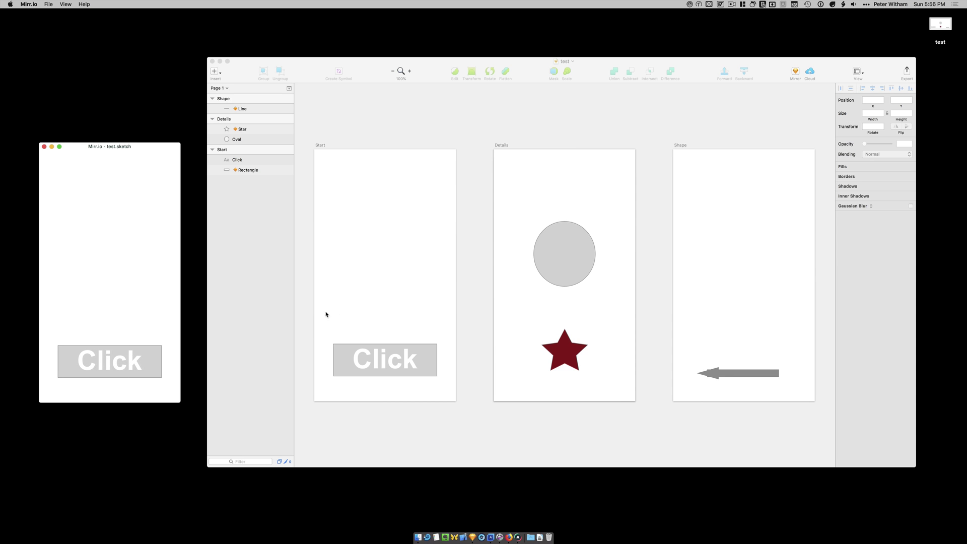
{"action": "left_click", "coordinate": [476, 318]}
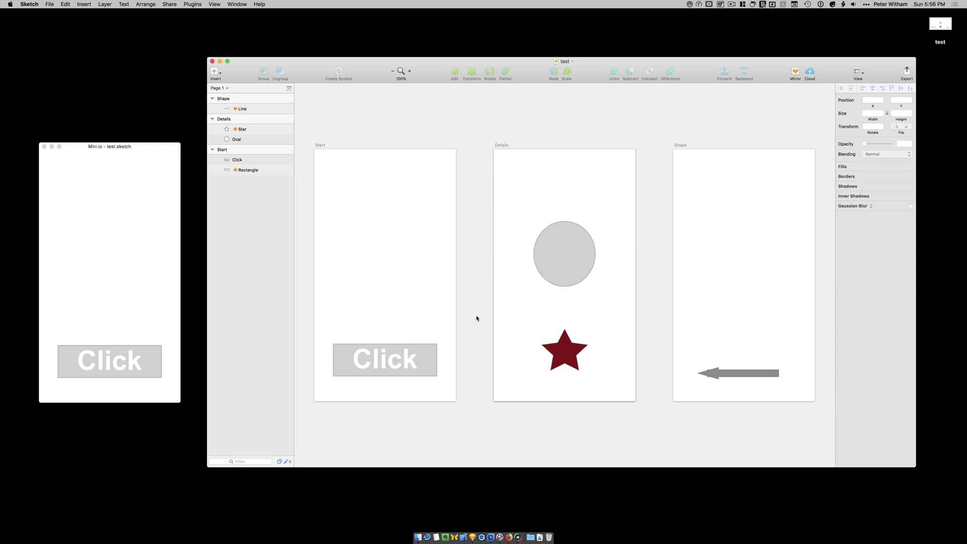
Set the star's tap event on the Details artboard to the Slide From Right transition.
{"action": "left_click", "coordinate": [558, 352]}
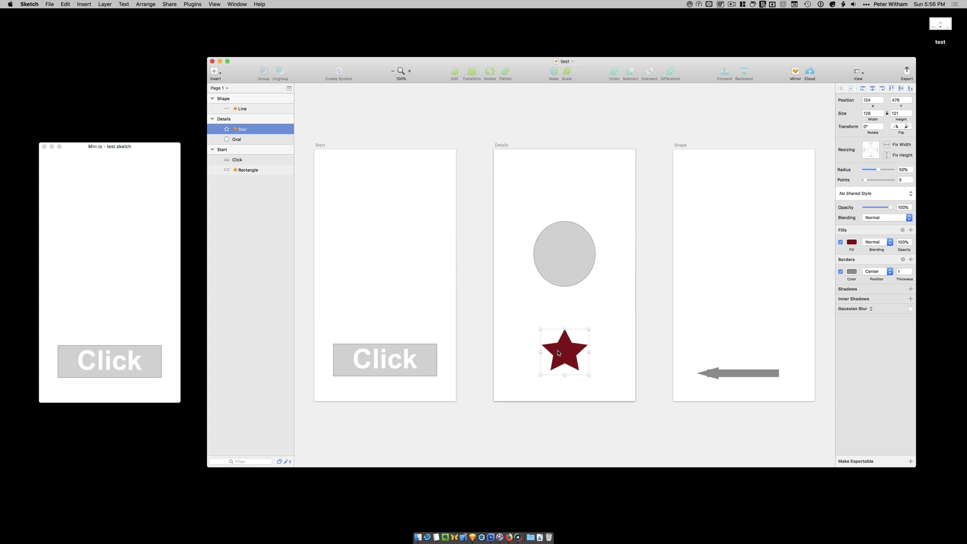
{"action": "key", "text": "super+alt+e"}
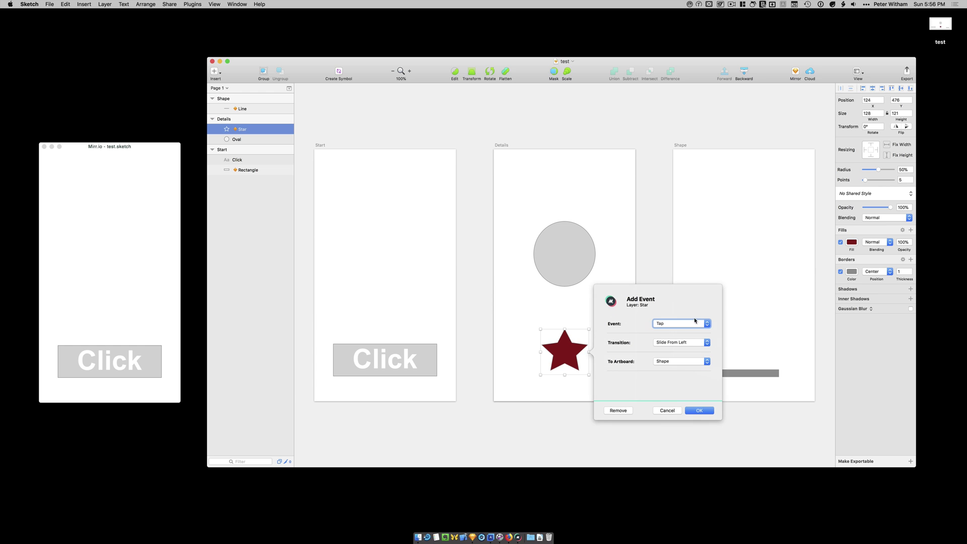
{"action": "left_click", "coordinate": [699, 343]}
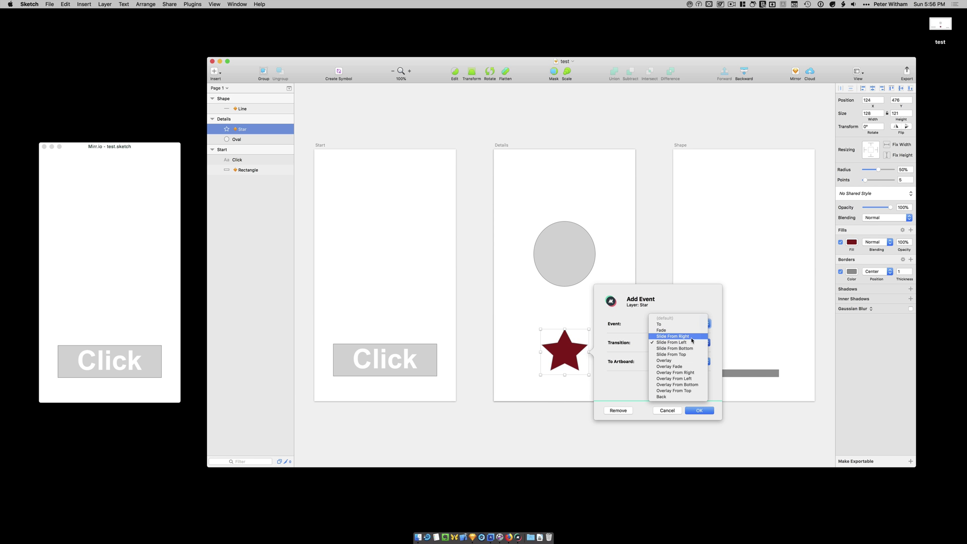
{"action": "left_click", "coordinate": [692, 336]}
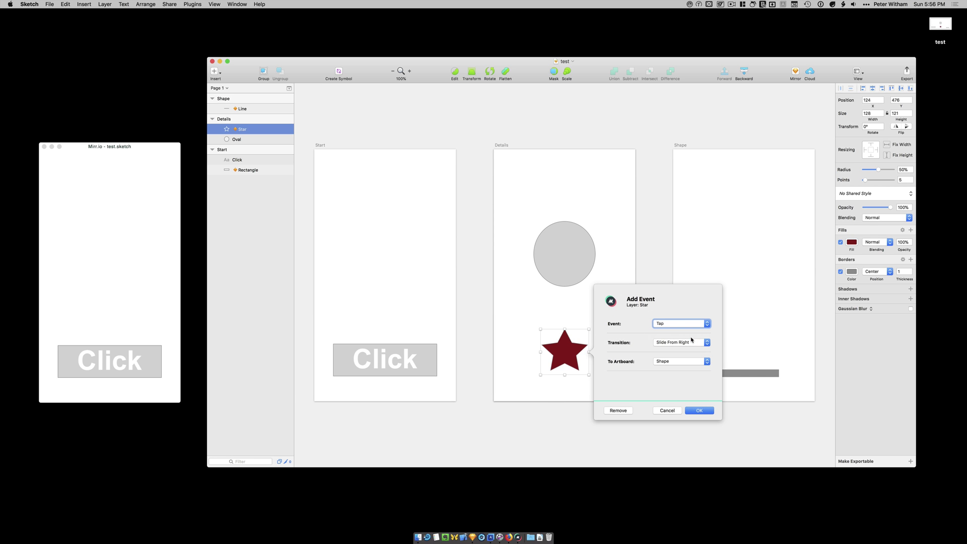
{"action": "left_click", "coordinate": [699, 411]}
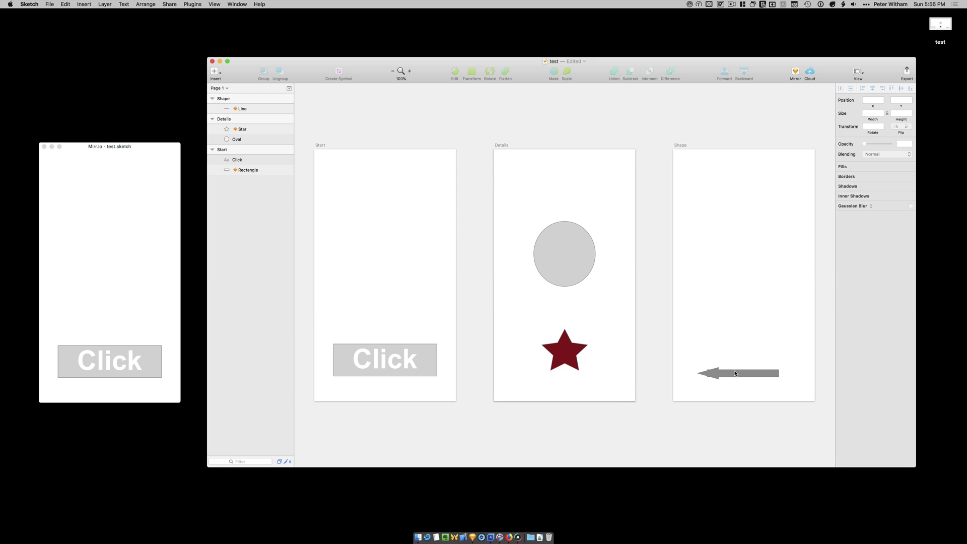
Set the arrow's tap event back to Start to use the Slide From Bottom transition.
{"action": "left_click", "coordinate": [745, 374]}
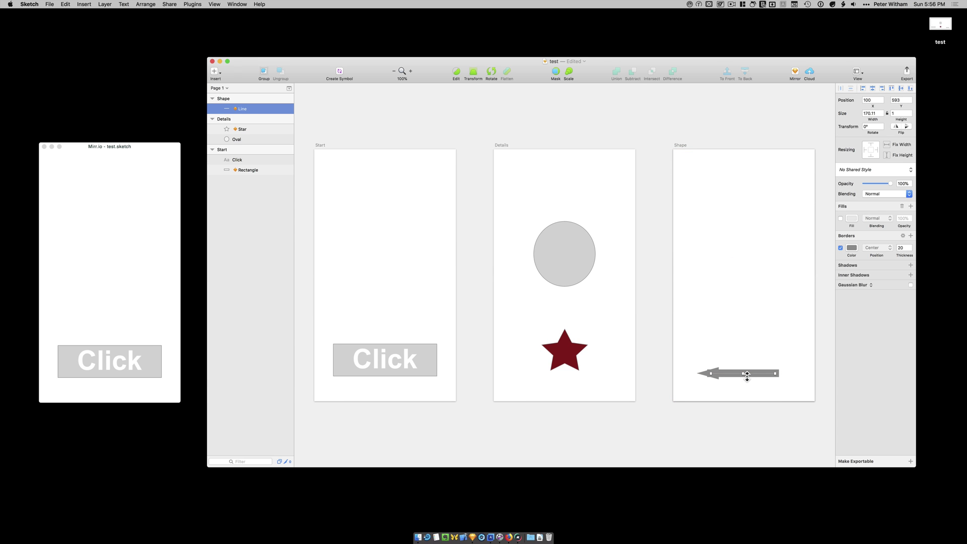
{"action": "key", "text": "alt"}
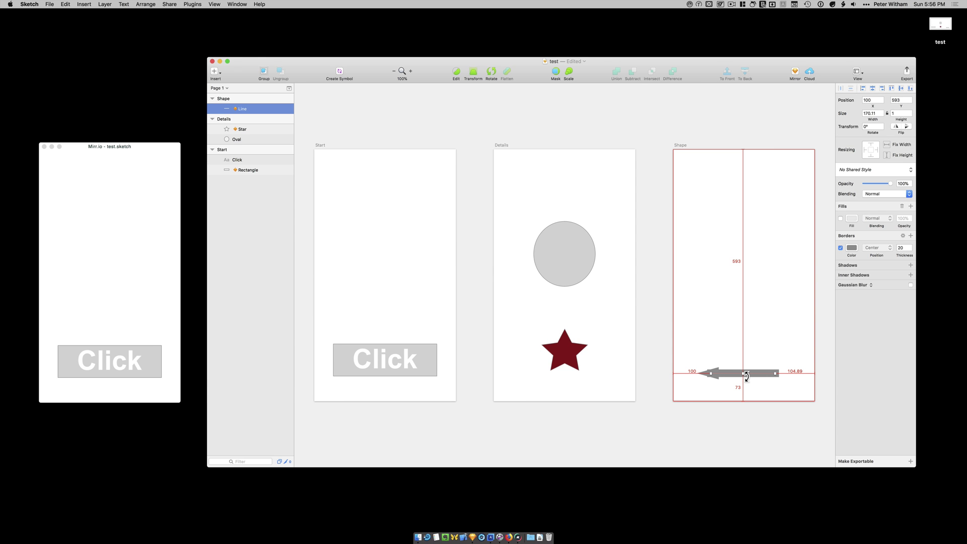
{"action": "key", "text": "ctrl+alt+e"}
{"action": "key", "text": "alt"}
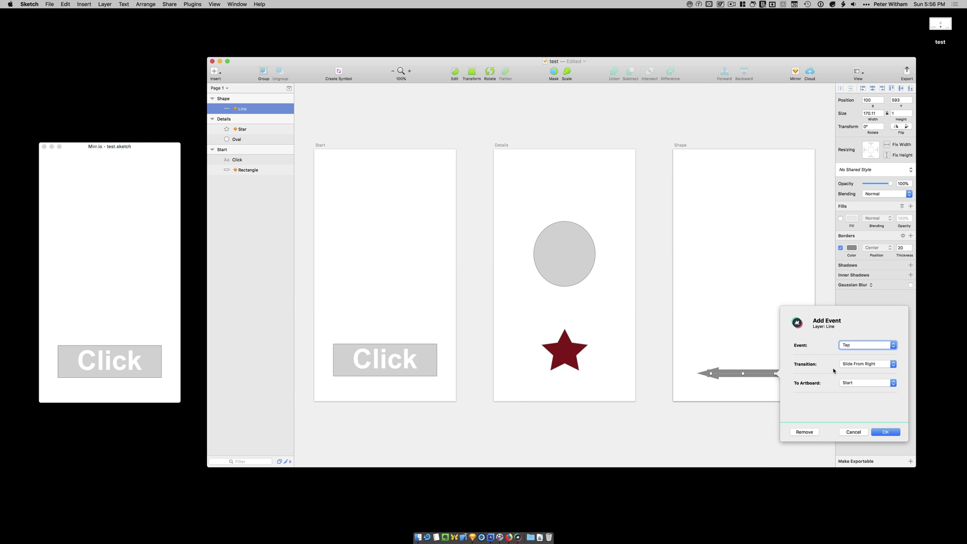
{"action": "left_click", "coordinate": [860, 364]}
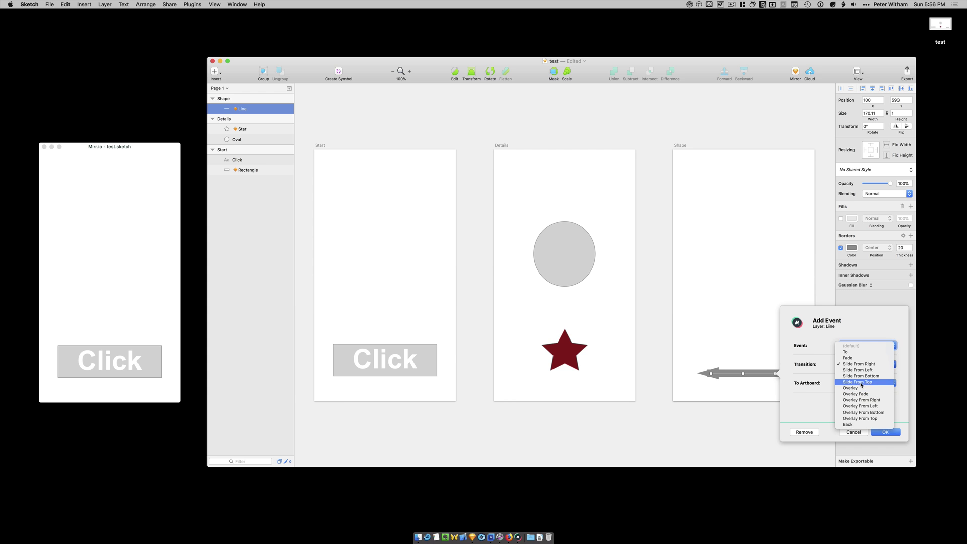
{"action": "left_click", "coordinate": [861, 377]}
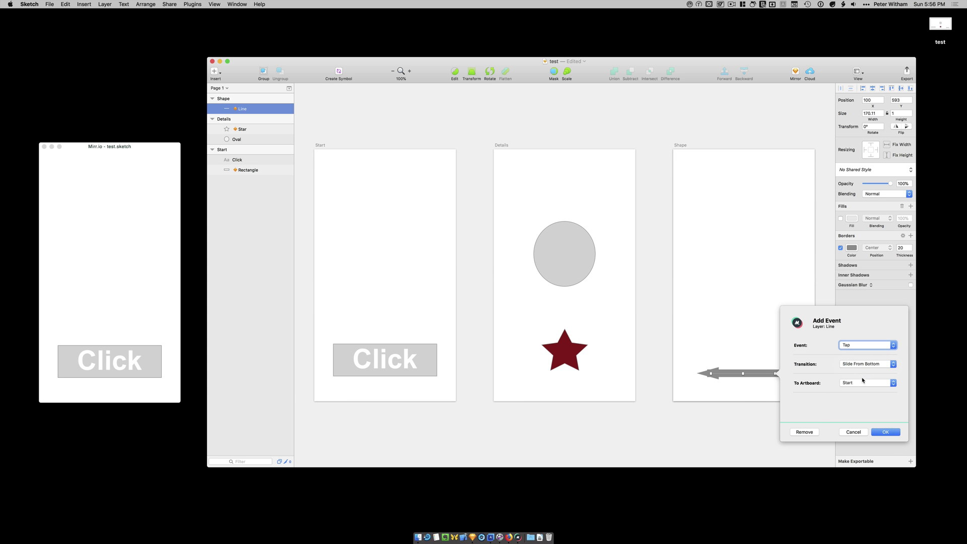
{"action": "left_click", "coordinate": [894, 432]}
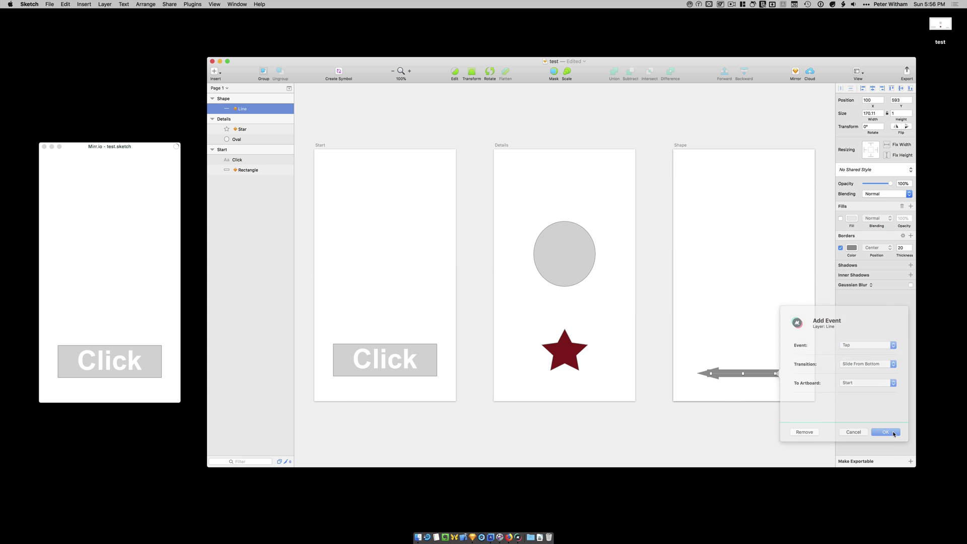
Tap Click and the star in the Mirr.io preview, then show the Mirr.io page in Firefox.
{"action": "left_click", "coordinate": [154, 151]}
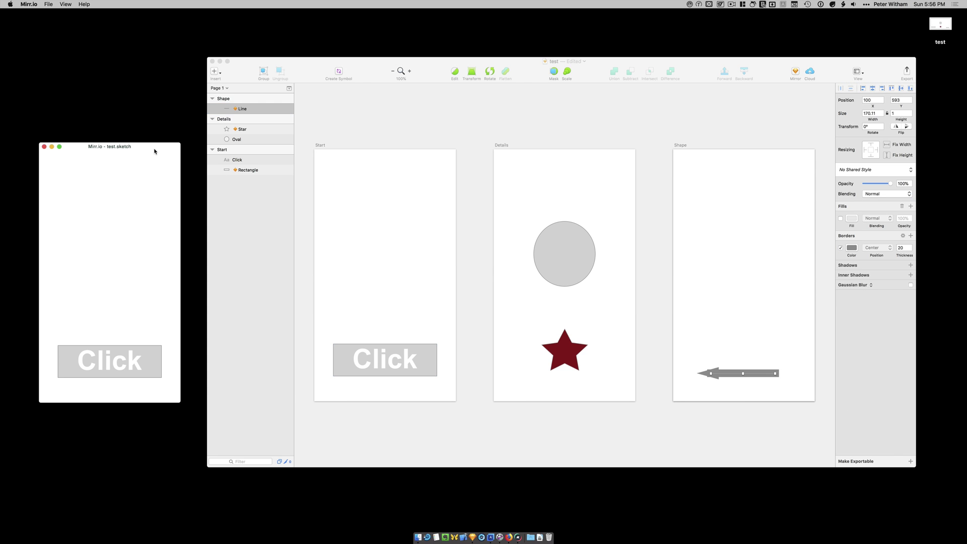
{"action": "left_click", "coordinate": [119, 364]}
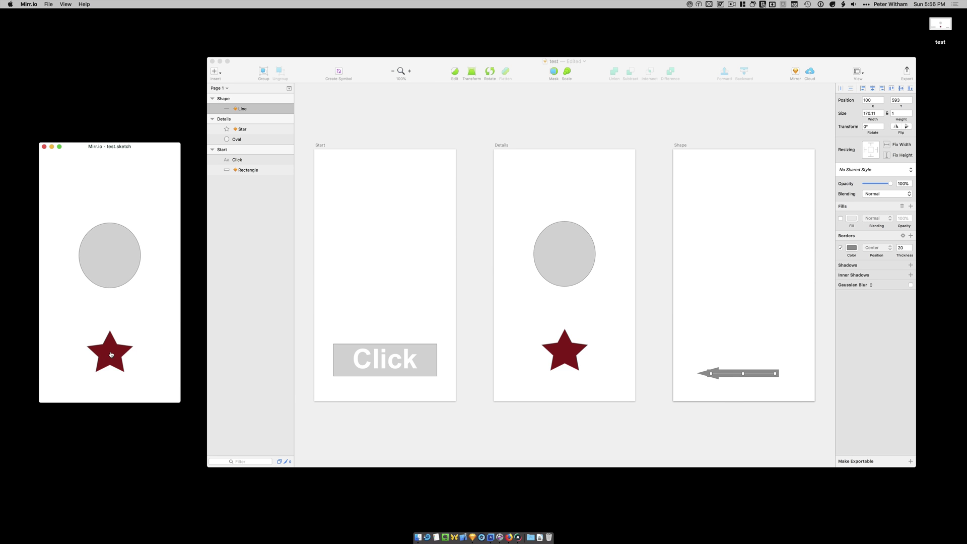
{"action": "left_click", "coordinate": [111, 354]}
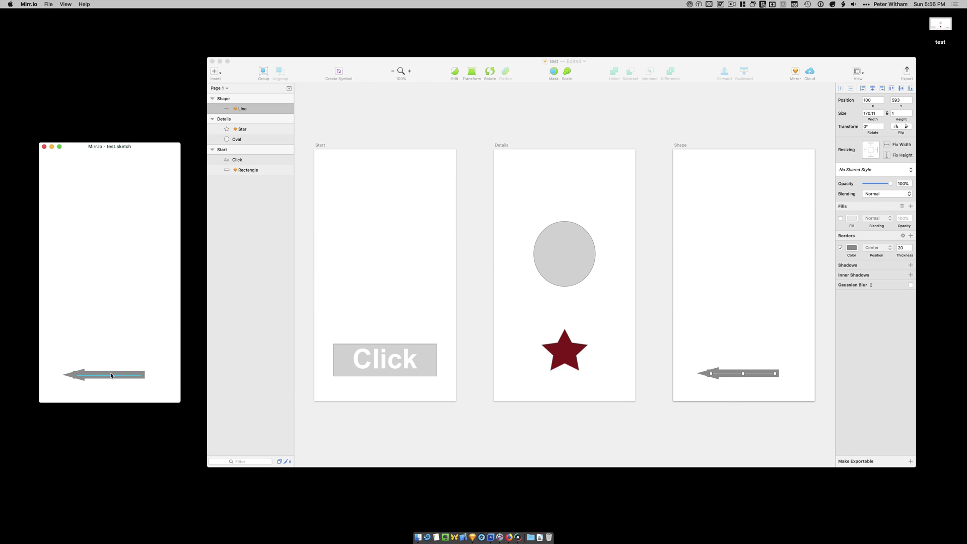
{"action": "scroll", "coordinate": [113, 377], "scroll_direction": "down", "scroll_amount": 2}
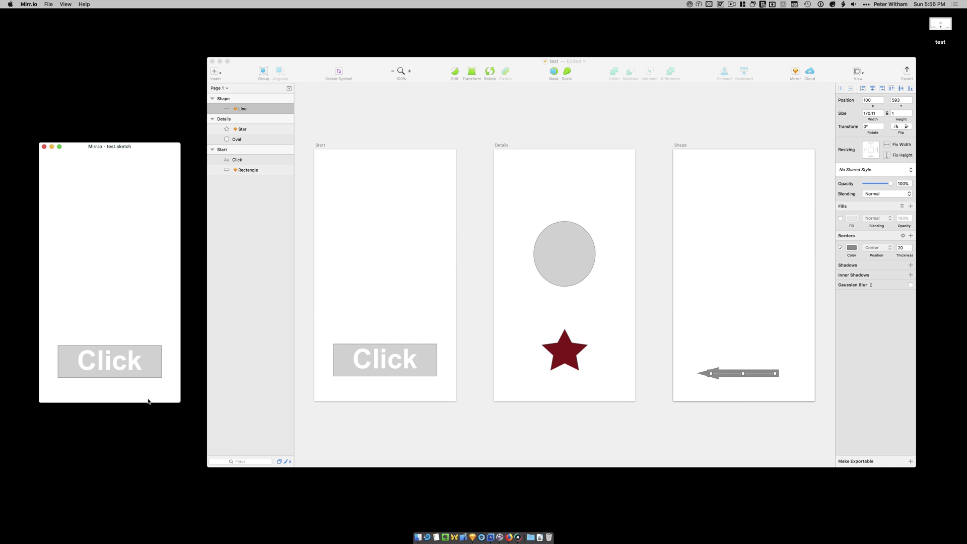
{"action": "left_click", "coordinate": [472, 304]}
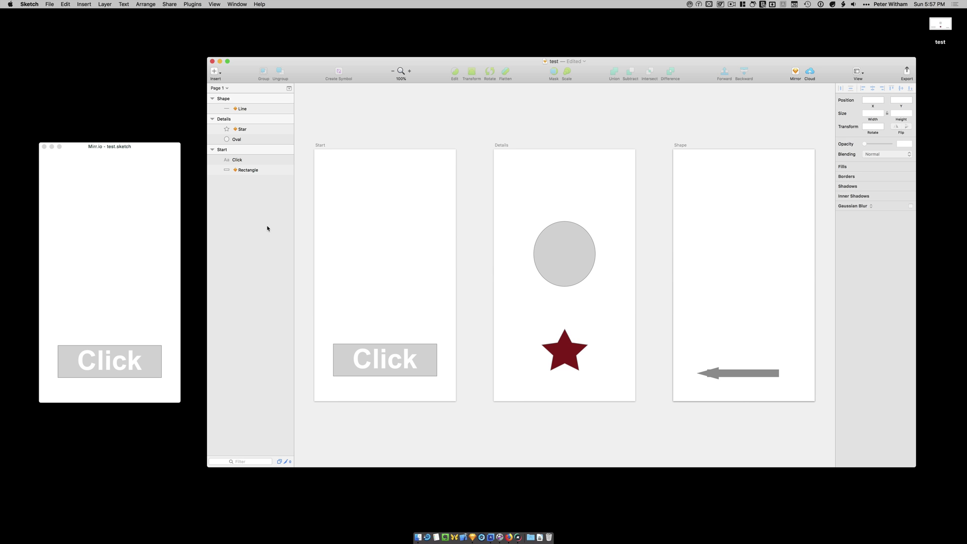
{"action": "left_click", "coordinate": [509, 537]}
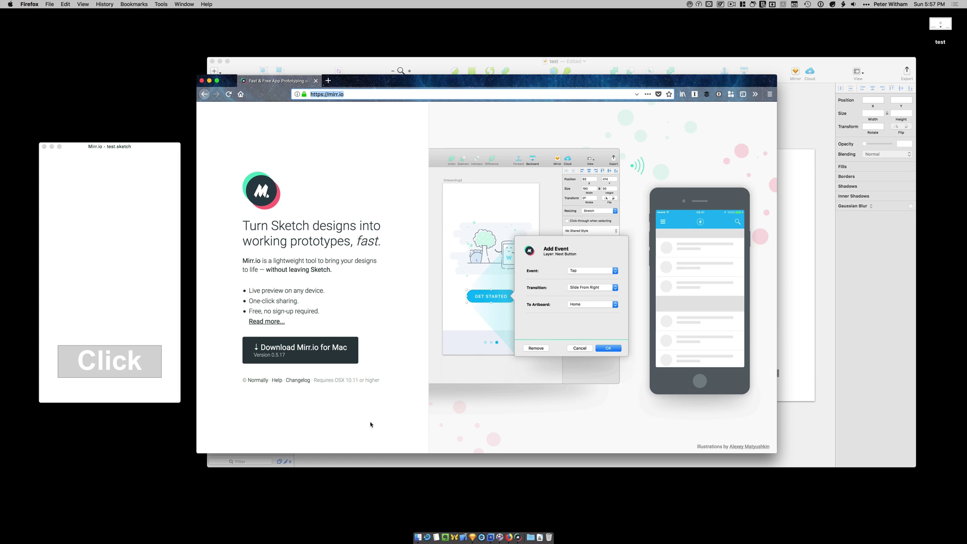